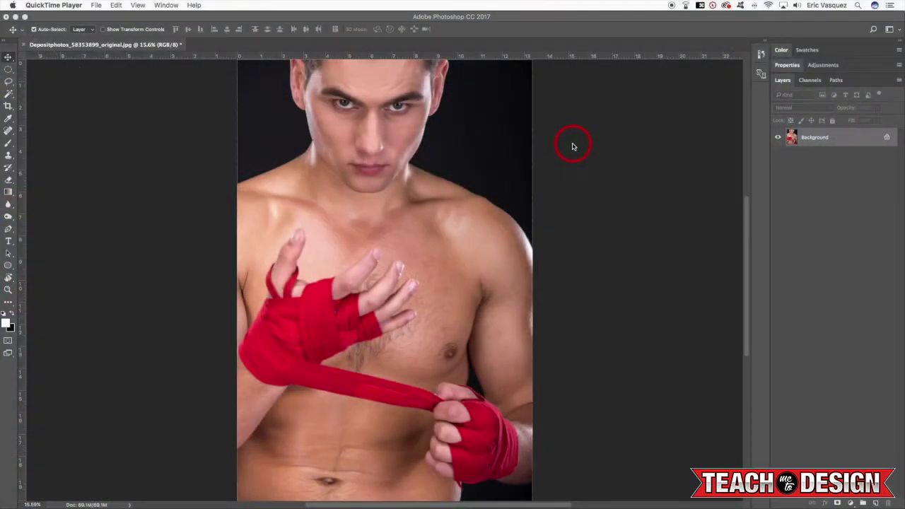
Step: Switch from QuickTime Player to Photoshop, where the boxer photo is open as the Background layer
click(574, 146)
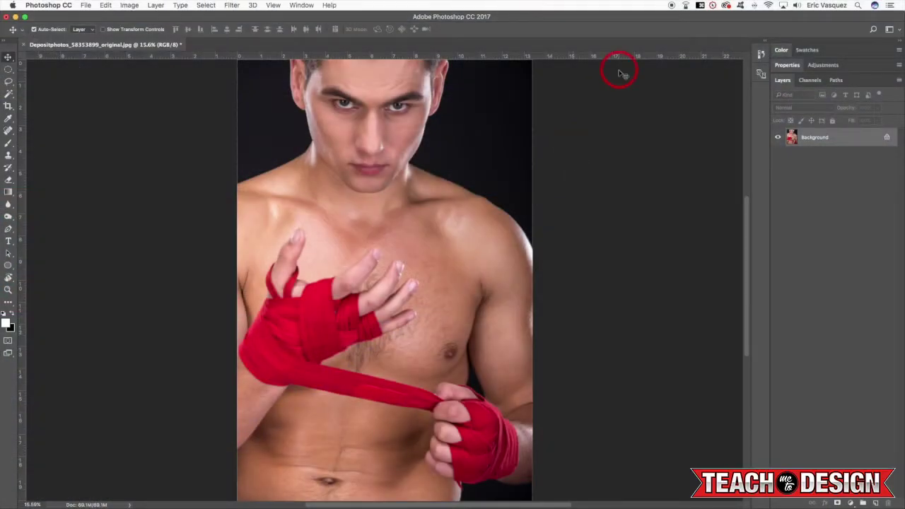
key(super+Tab)
key(super+Tab)
key(super+Tab)
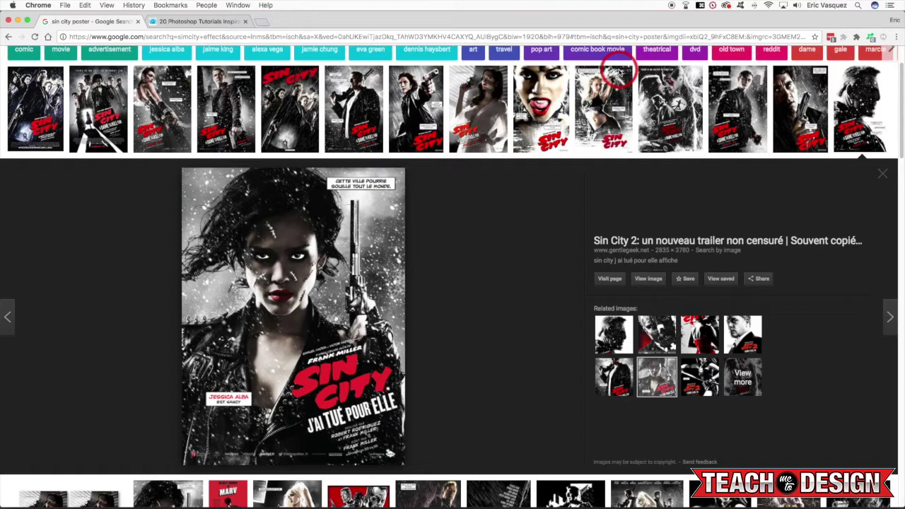
key(super+Tab)
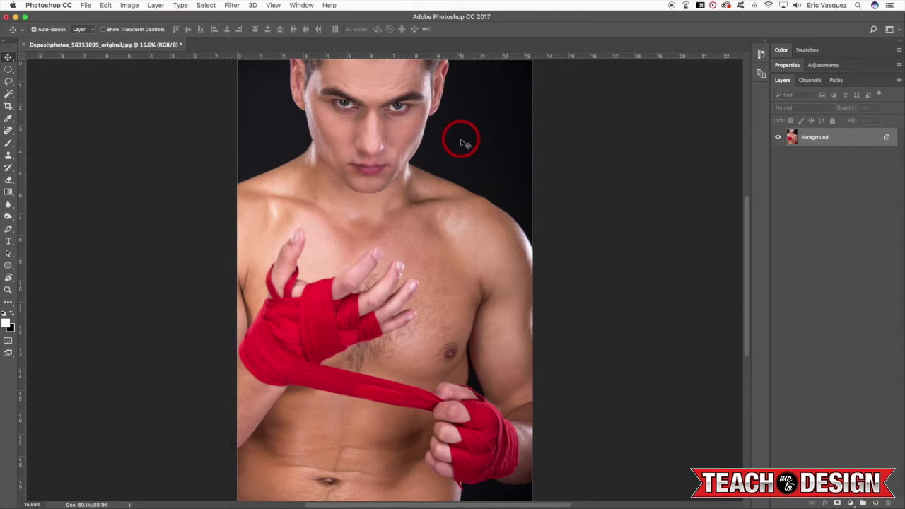
Step: Duplicate the Background, convert the copy to a smart object, and rename it RT
key(super+j)
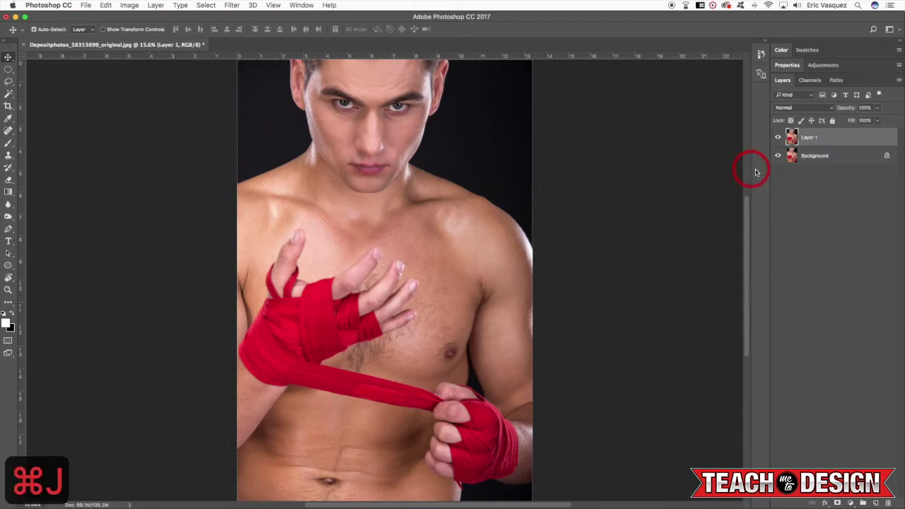
right_click(839, 141)
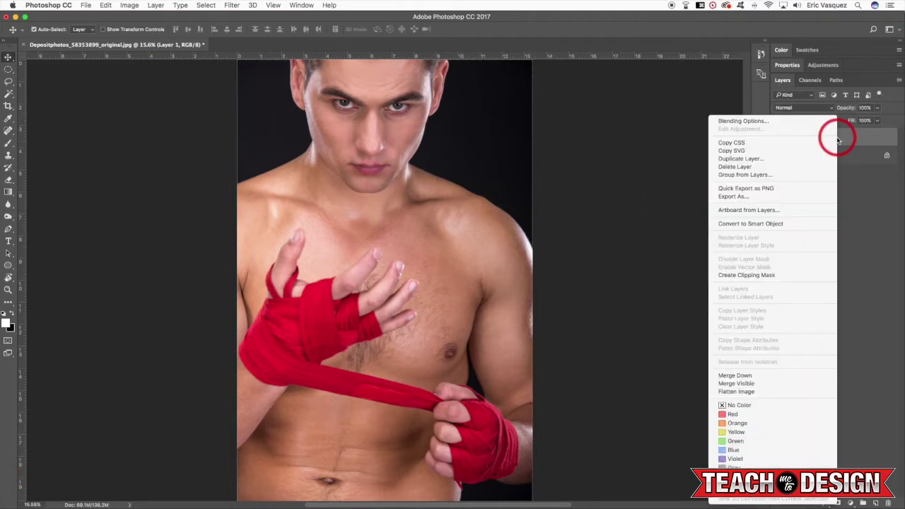
click(756, 224)
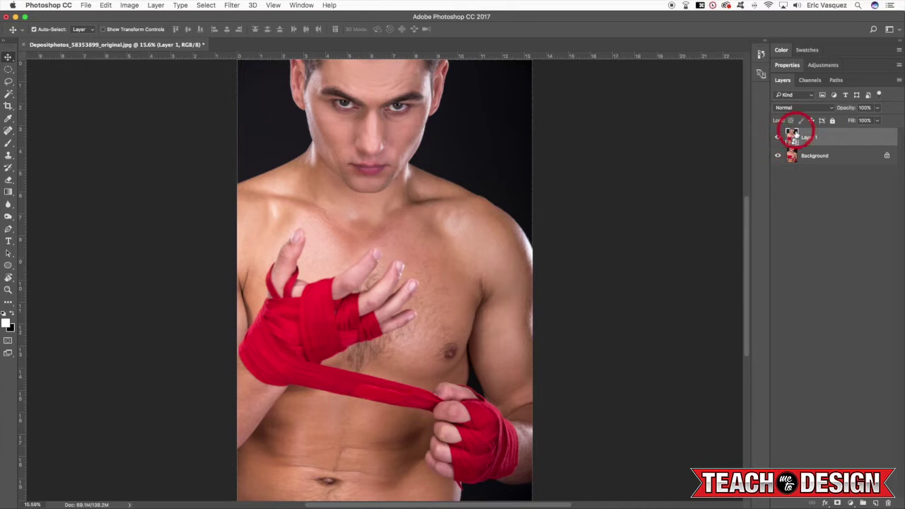
double_click(811, 138)
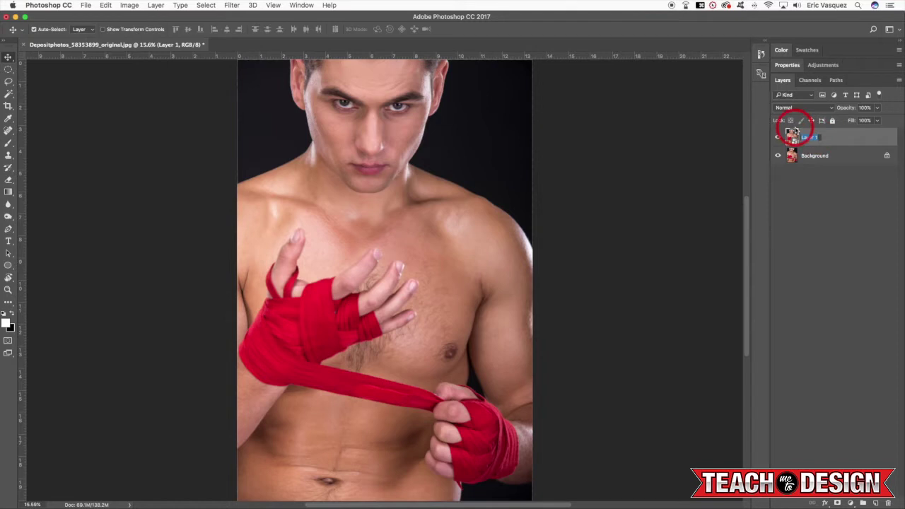
key(Return)
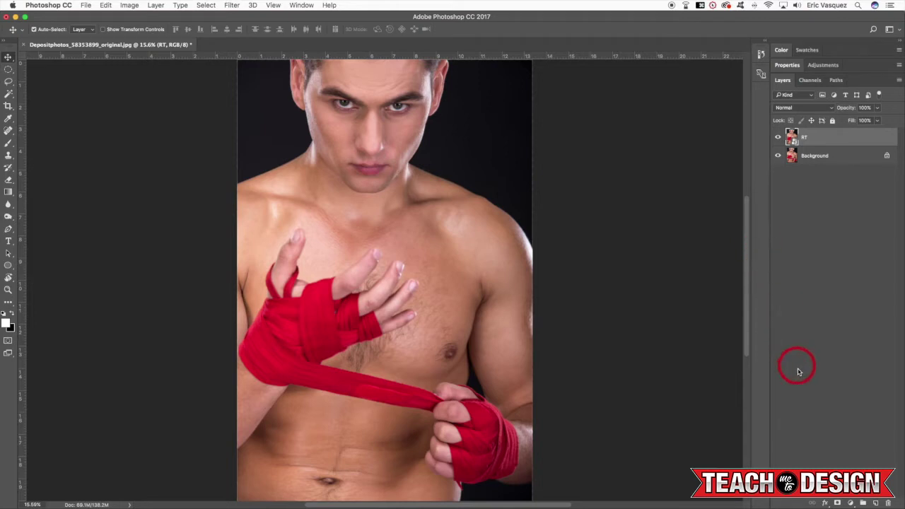
click(851, 503)
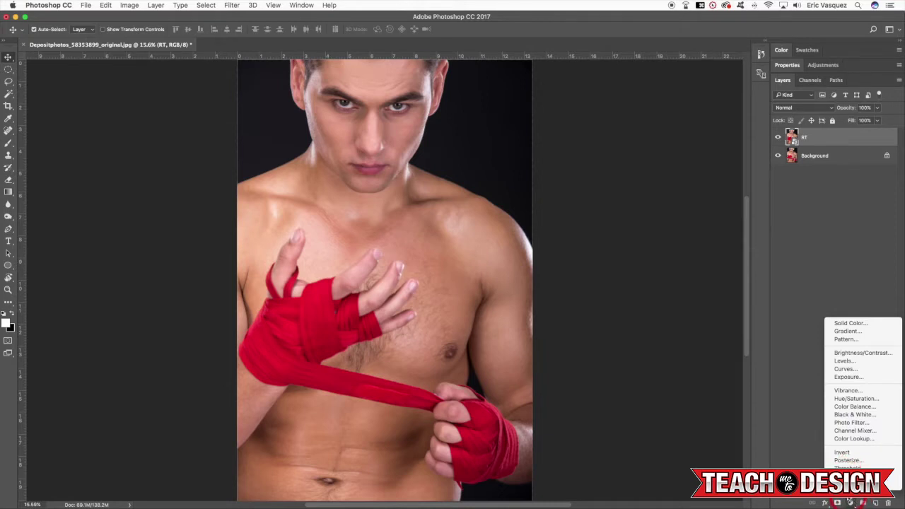
Step: Add a Default-preset Black & White adjustment layer clipped to the RT layer
alt+click(851, 414)
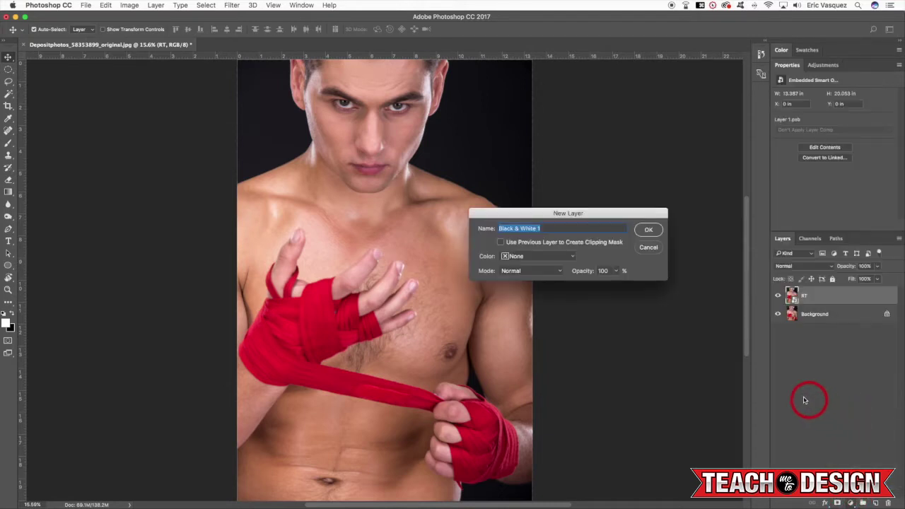
drag(571, 213, 535, 212)
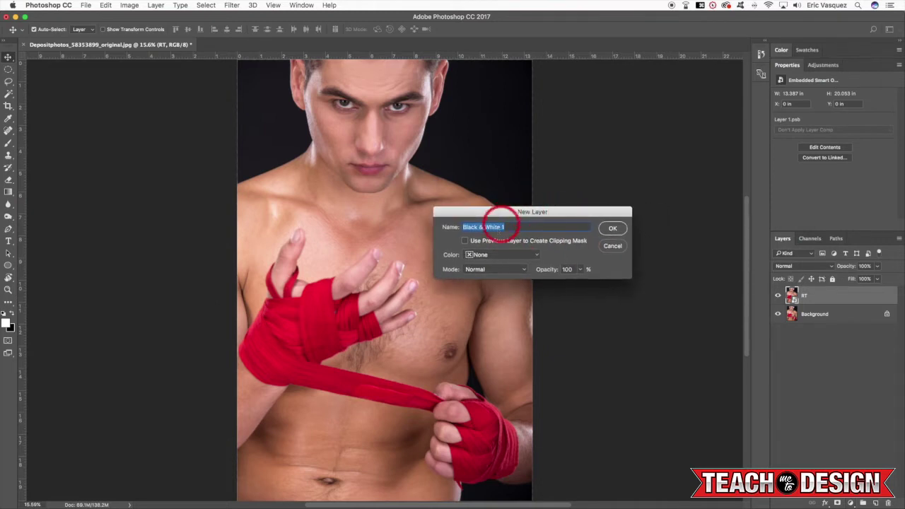
click(481, 243)
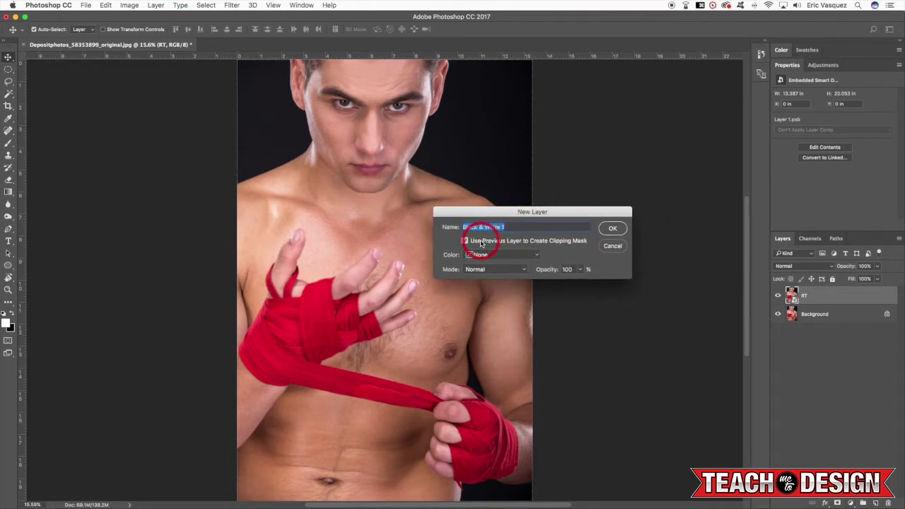
click(612, 227)
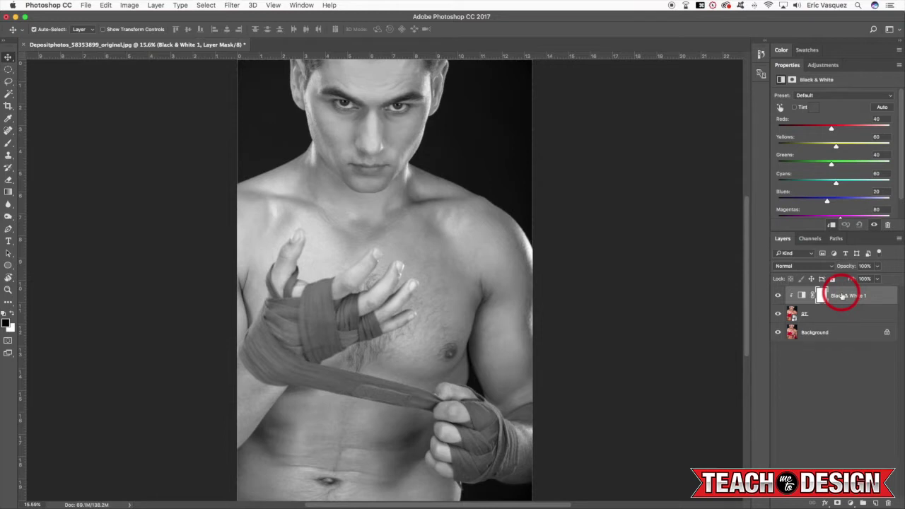
Step: Duplicate Black & White 1, move the copy below it, and set it to Soft Light
key(super+j)
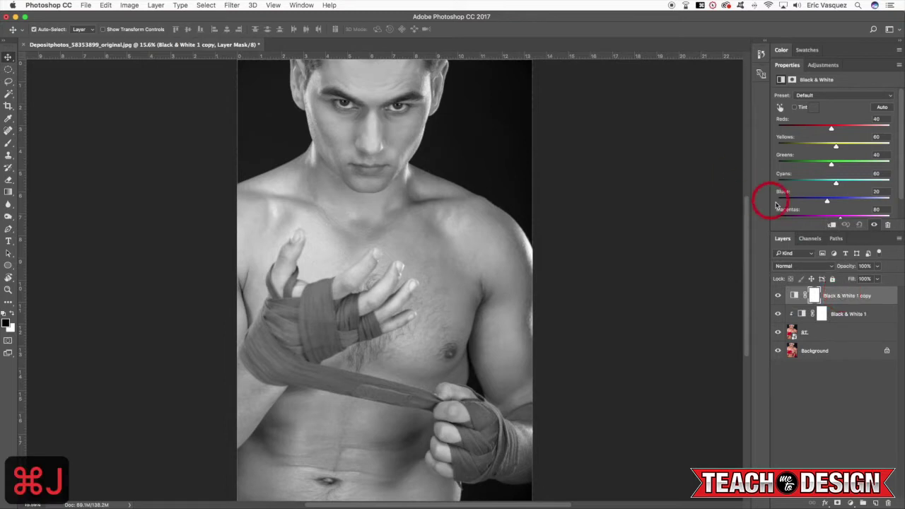
drag(849, 297, 842, 322)
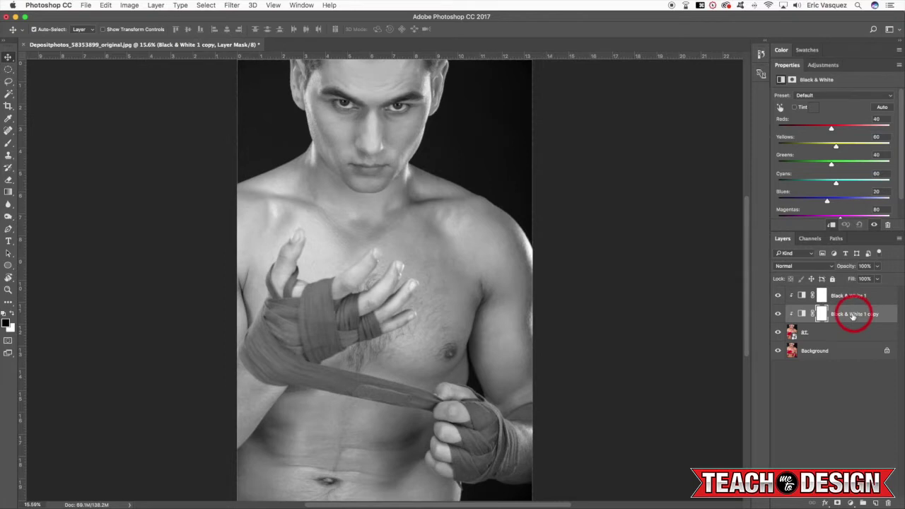
click(803, 268)
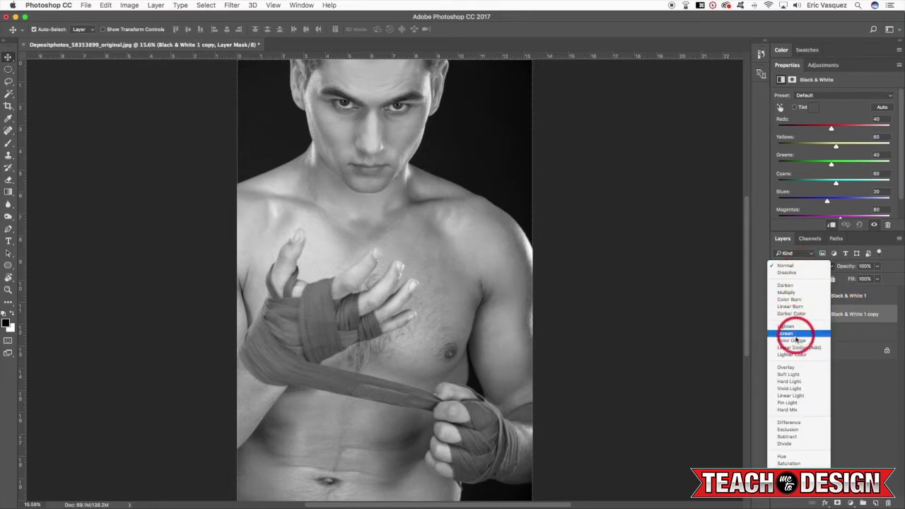
click(789, 374)
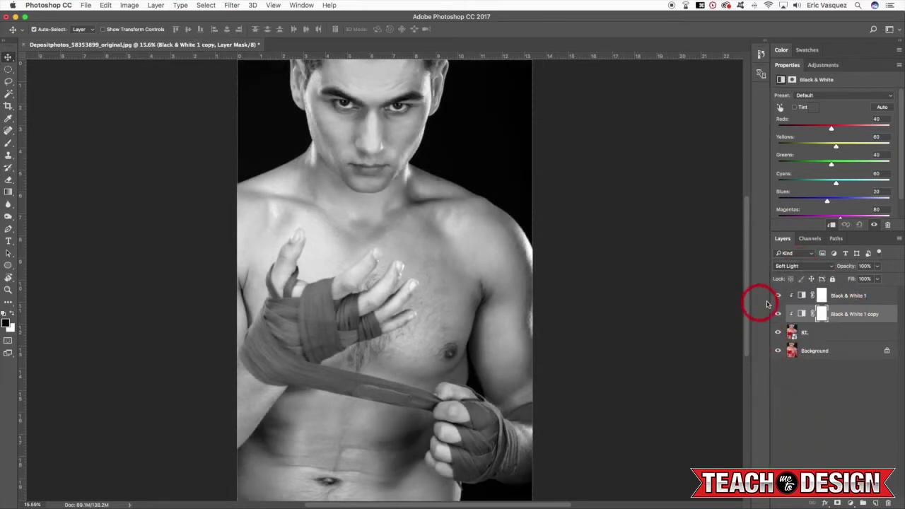
Step: Toggle the Soft Light copy and Black & White 1 on and off to compare contrast
click(780, 315)
click(779, 315)
click(779, 314)
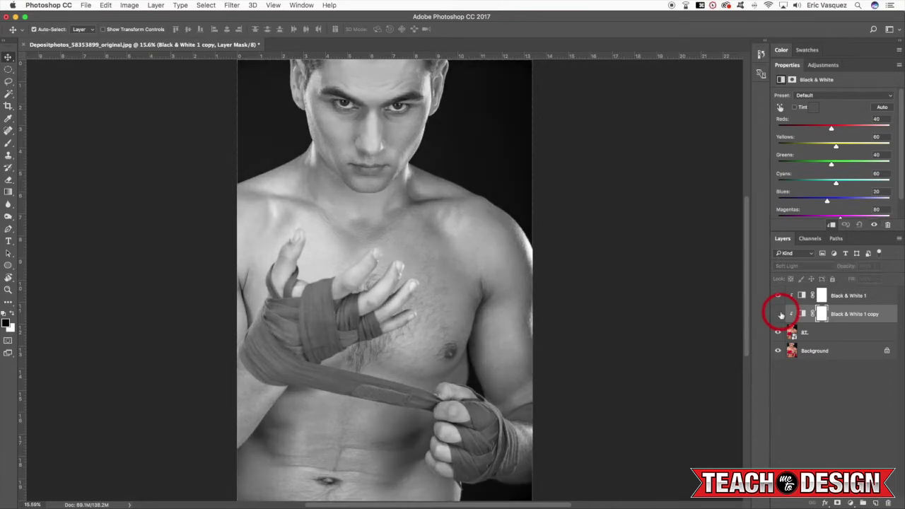
click(779, 316)
click(778, 315)
click(781, 315)
drag(821, 314, 825, 294)
click(781, 297)
click(780, 297)
click(780, 297)
click(780, 296)
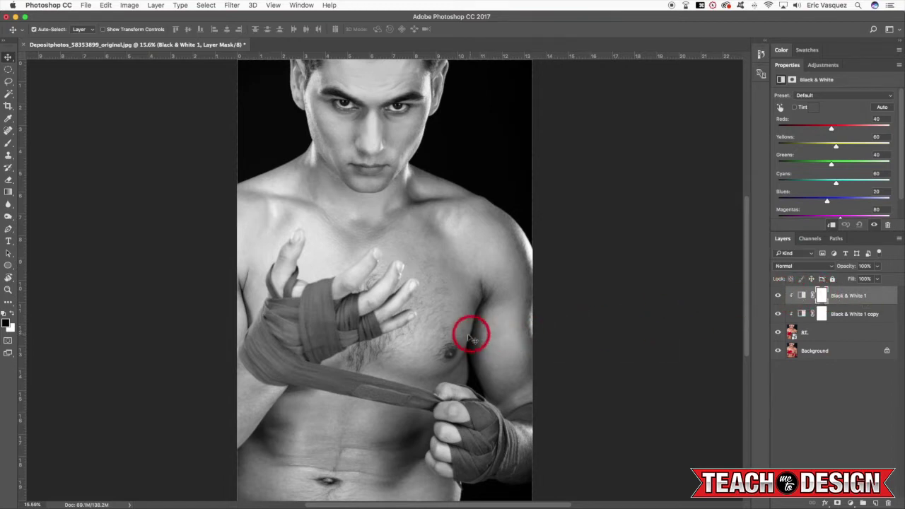
Step: Pick the Brush tool, size it to about 150, and zoom closer on the wrapped left hand
key(b)
key(bracketright)
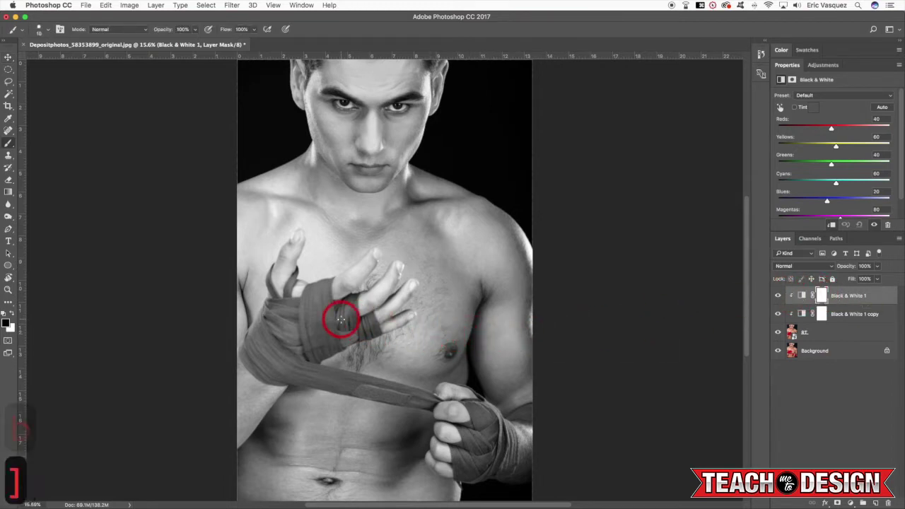
key(bracketright)
key(bracketright)
key(bracketright)
key(bracketright)
key(bracketright)
key(bracketright)
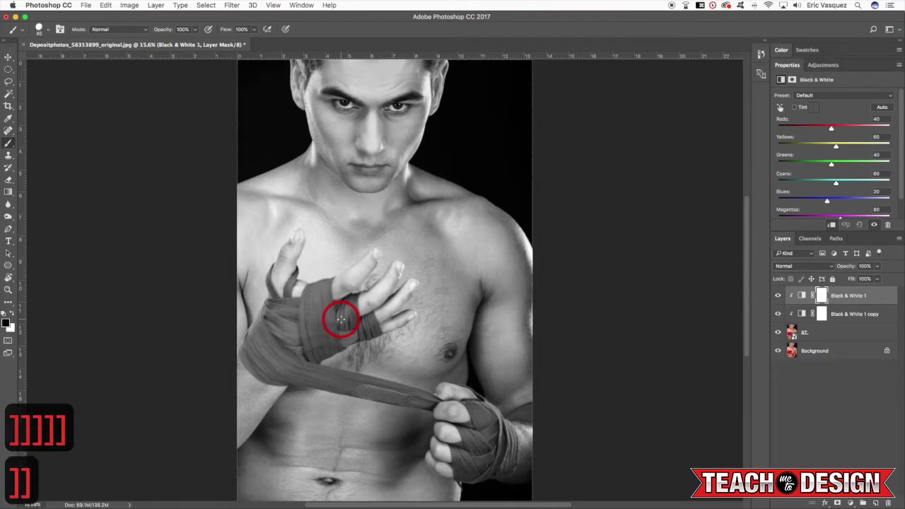
key(bracketright)
key(bracketright)
key(bracketright)
key(bracketright)
key(bracketright)
key(bracketright)
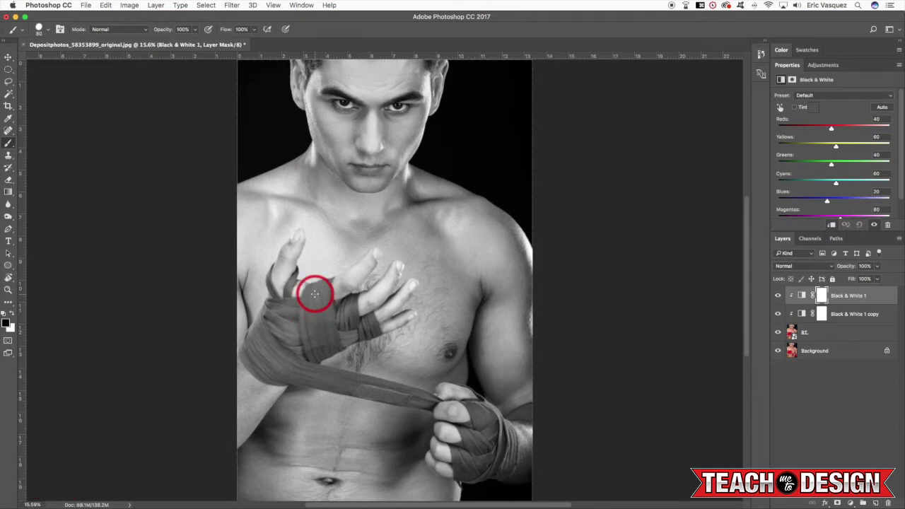
key(bracketright)
key(bracketright)
key(bracketright)
key(bracketright)
key(bracketright)
key(bracketright)
key(bracketright)
key(bracketright)
key(bracketright)
key(bracketright)
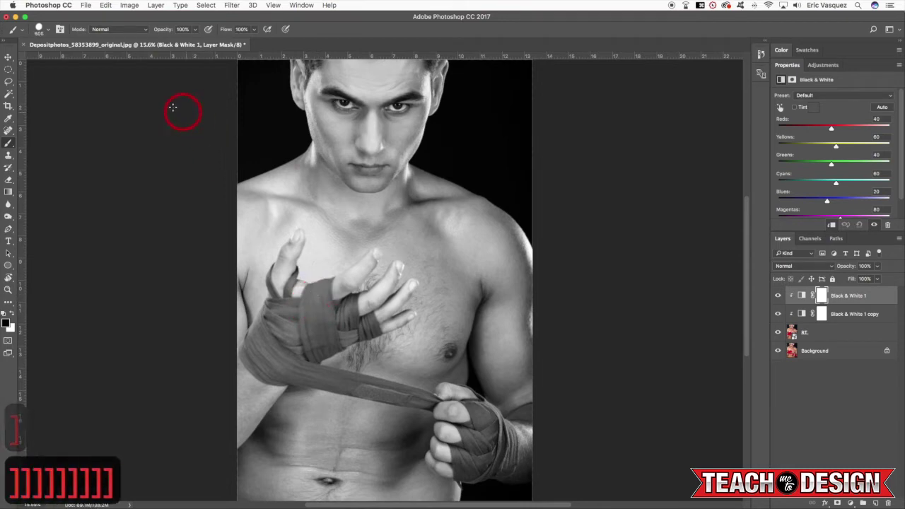
click(47, 30)
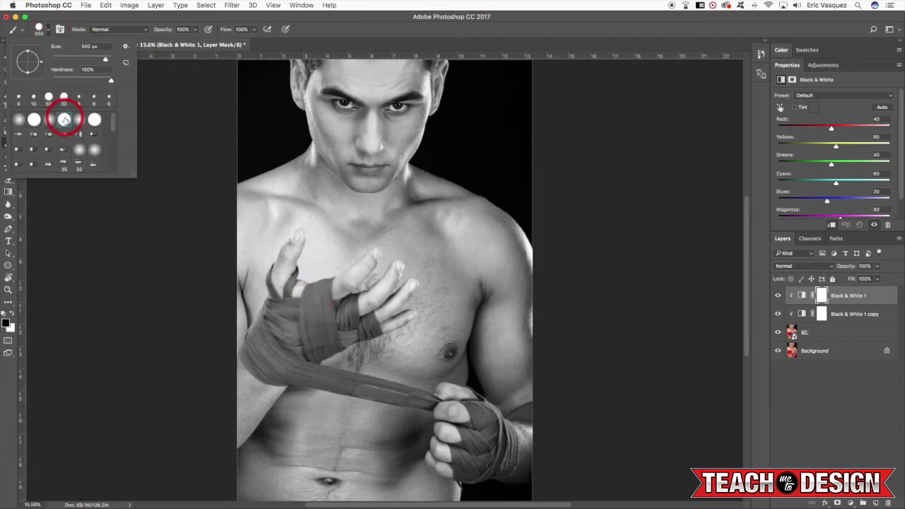
click(47, 29)
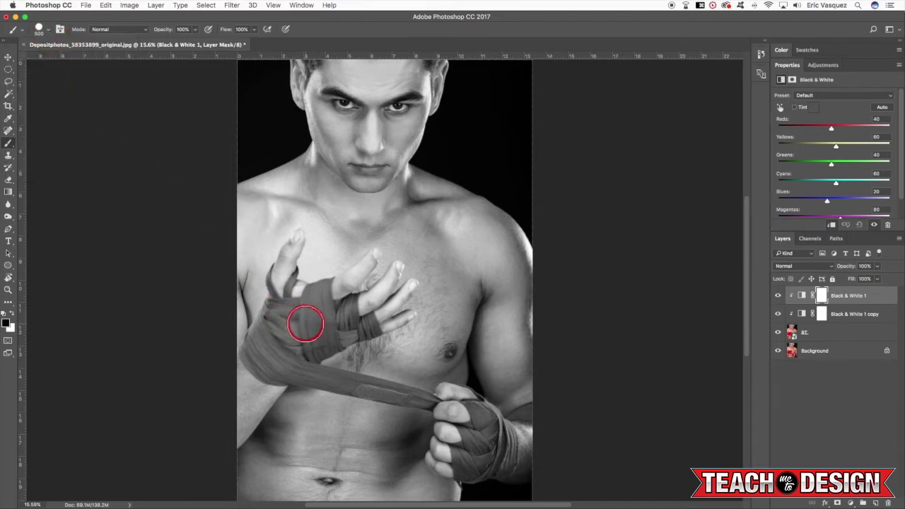
key(bracketleft)
key(bracketleft)
key(bracketleft)
key(bracketleft)
key(bracketleft)
key(bracketleft)
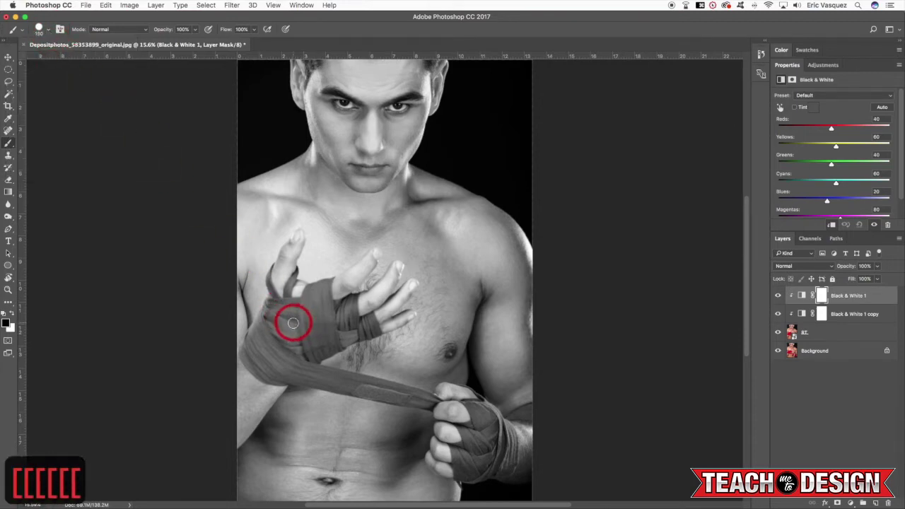
key(super+equal)
key(super+equal)
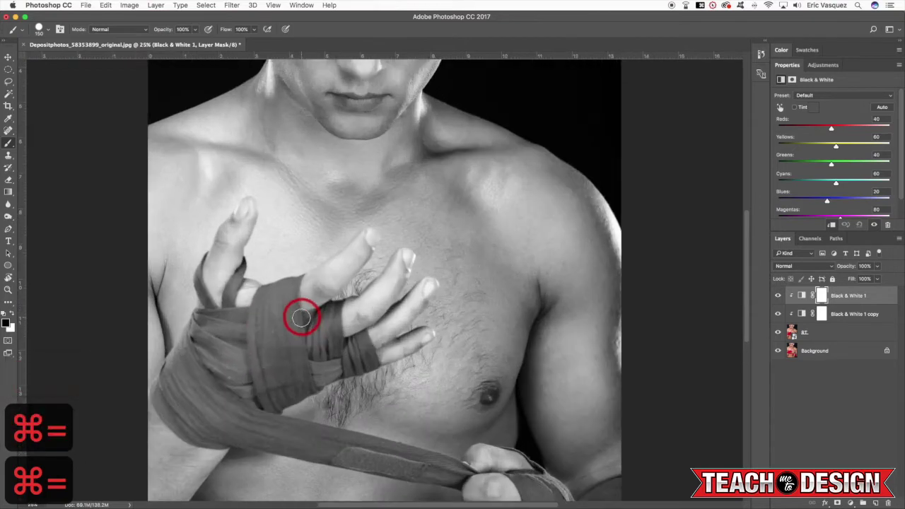
Step: Paint black on the Black & White 1 mask to reveal red on the wrap and wrist
mouse_move(228, 342)
mouse_down()
mouse_move(211, 363)
mouse_move(223, 354)
mouse_move(230, 378)
mouse_move(251, 357)
mouse_move(252, 382)
mouse_move(252, 361)
mouse_up()
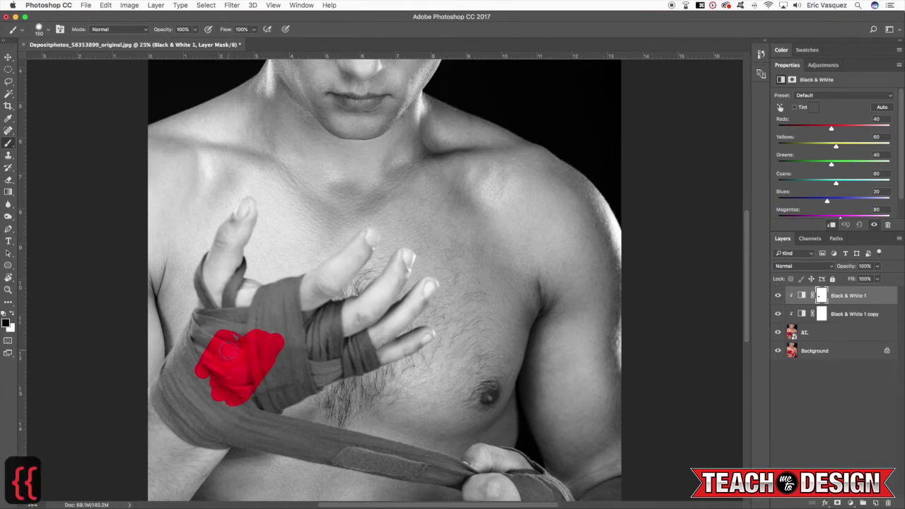
mouse_move(205, 333)
mouse_down()
mouse_move(186, 363)
mouse_move(189, 338)
mouse_move(183, 348)
mouse_move(218, 321)
mouse_up()
key(bracketright)
key(bracketright)
key(bracketright)
key(bracketright)
key(bracketleft)
key(bracketleft)
key(bracketleft)
key(bracketleft)
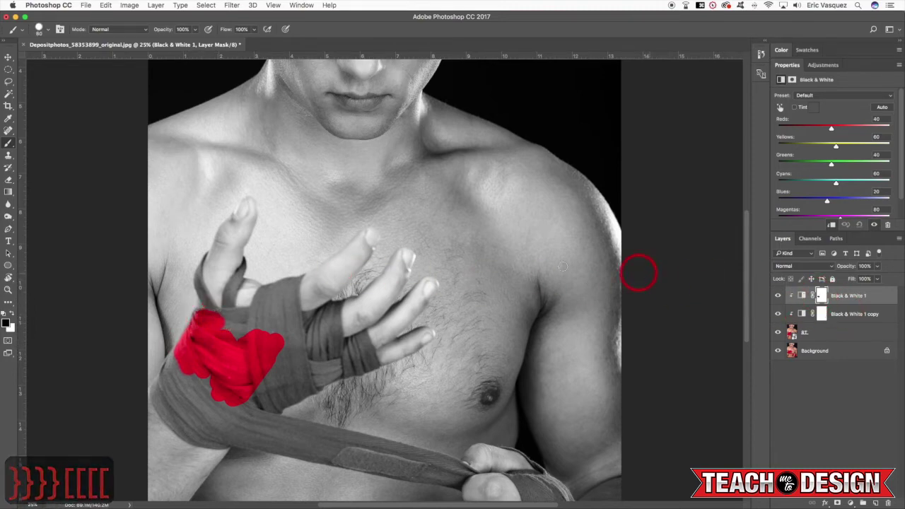
key(bracketleft)
key(bracketleft)
key(bracketleft)
key(bracketleft)
key(bracketleft)
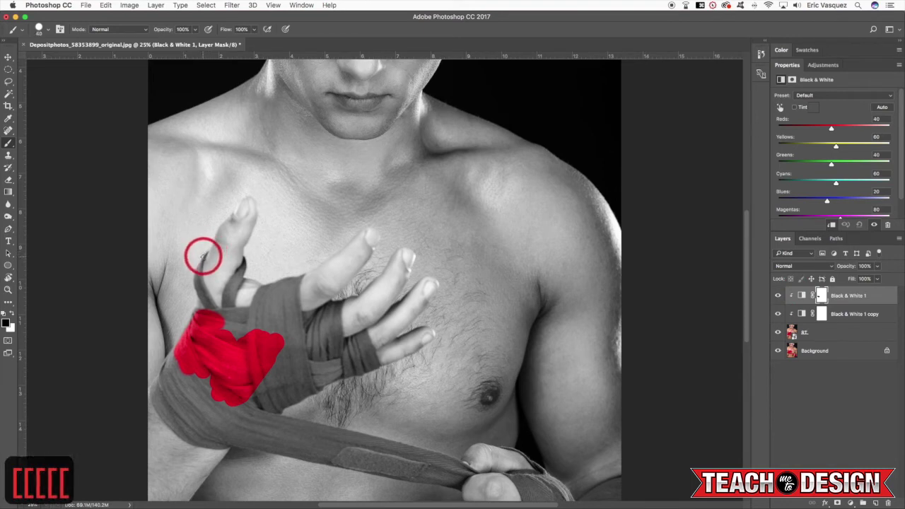
mouse_move(206, 252)
mouse_down()
mouse_move(201, 271)
mouse_move(222, 302)
mouse_move(242, 264)
mouse_move(239, 292)
mouse_move(243, 268)
mouse_move(227, 299)
mouse_move(198, 318)
mouse_up()
mouse_move(173, 355)
mouse_down()
mouse_move(153, 388)
mouse_move(168, 419)
mouse_move(217, 445)
mouse_move(200, 443)
mouse_move(179, 414)
mouse_move(194, 435)
mouse_move(185, 376)
mouse_up()
mouse_move(277, 297)
mouse_down()
mouse_move(302, 276)
mouse_move(298, 324)
mouse_move(295, 311)
mouse_move(296, 321)
mouse_move(331, 307)
mouse_move(316, 319)
mouse_move(343, 299)
mouse_move(332, 335)
mouse_move(340, 307)
mouse_move(339, 333)
mouse_move(359, 336)
mouse_move(345, 341)
mouse_move(365, 331)
mouse_move(373, 361)
mouse_up()
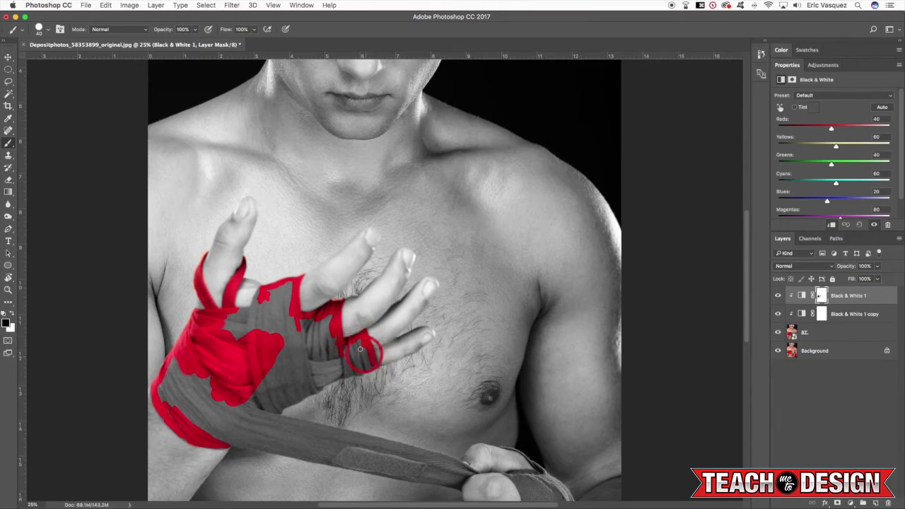
Step: With a larger brush, reveal red over the wrap toward the thumb and fingers
key(bracketright)
key(bracketright)
key(bracketright)
key(bracketright)
key(bracketright)
key(bracketright)
mouse_move(301, 373)
mouse_down()
mouse_move(268, 382)
mouse_move(292, 343)
mouse_move(262, 356)
mouse_move(239, 353)
mouse_move(227, 323)
mouse_up()
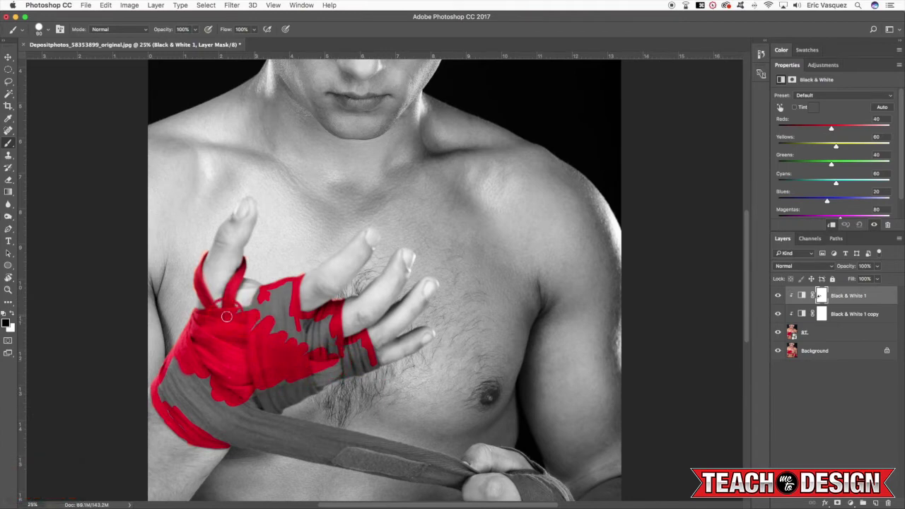
mouse_move(235, 314)
mouse_down()
mouse_move(258, 320)
mouse_move(261, 292)
mouse_move(284, 348)
mouse_move(295, 337)
mouse_move(301, 349)
mouse_move(328, 323)
mouse_up()
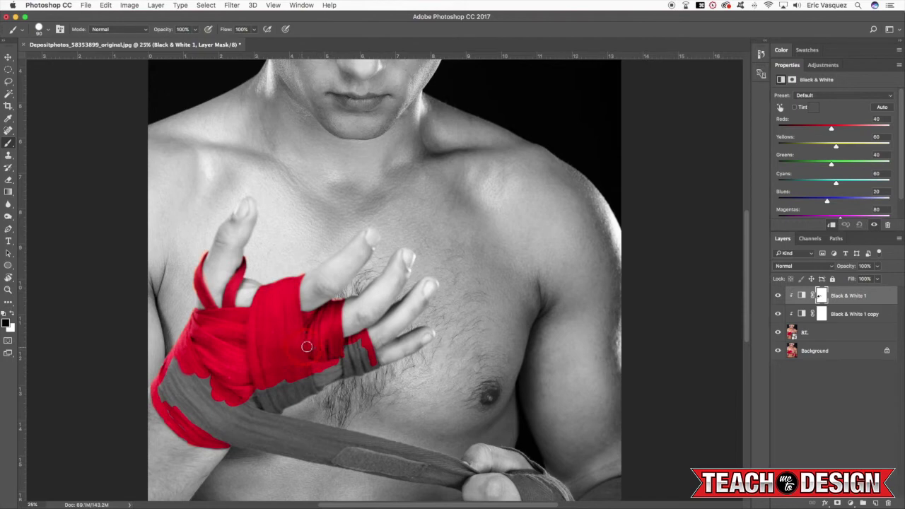
mouse_move(358, 348)
mouse_down()
mouse_move(300, 378)
mouse_move(243, 418)
mouse_move(290, 401)
mouse_move(335, 440)
mouse_move(288, 447)
mouse_move(322, 450)
mouse_move(238, 437)
mouse_move(173, 411)
mouse_move(358, 327)
mouse_move(433, 355)
mouse_move(434, 313)
mouse_move(505, 375)
mouse_move(514, 414)
mouse_move(485, 462)
mouse_move(429, 468)
mouse_move(413, 420)
mouse_move(427, 417)
mouse_move(428, 338)
mouse_move(507, 418)
mouse_move(505, 438)
mouse_move(455, 471)
mouse_move(432, 437)
mouse_move(469, 377)
mouse_move(441, 431)
mouse_move(510, 436)
mouse_up()
scroll(358, 344, down, 5)
scroll(358, 344, right, 3)
Step: Zoom to 50% and paint white with a size-10 brush to remove red spill on the thumb
key(bracketright)
key(bracketright)
key(bracketright)
key(bracketright)
key(bracketright)
key(bracketleft)
key(bracketleft)
key(bracketleft)
key(bracketleft)
key(bracketleft)
key(bracketleft)
key(bracketleft)
key(bracketleft)
key(bracketleft)
key(bracketleft)
key(bracketleft)
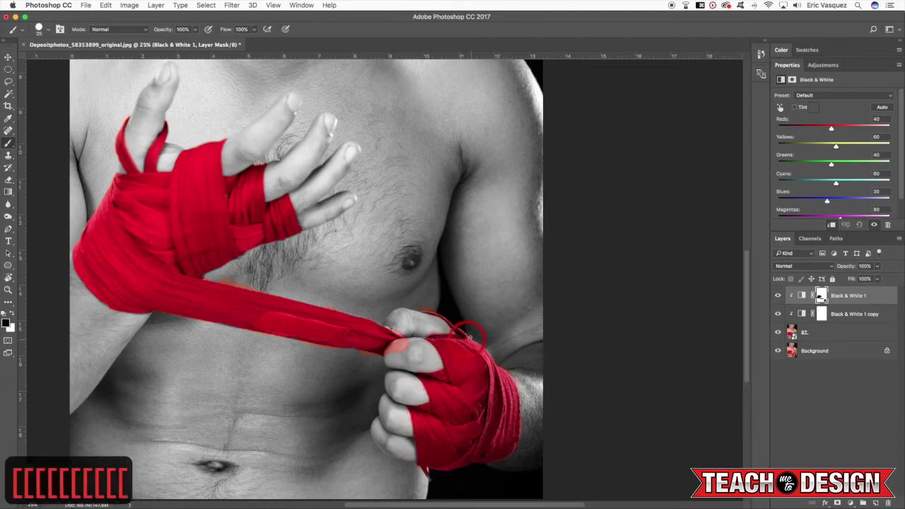
key(super+plus)
key(x)
key(bracketleft)
key(bracketleft)
key(bracketleft)
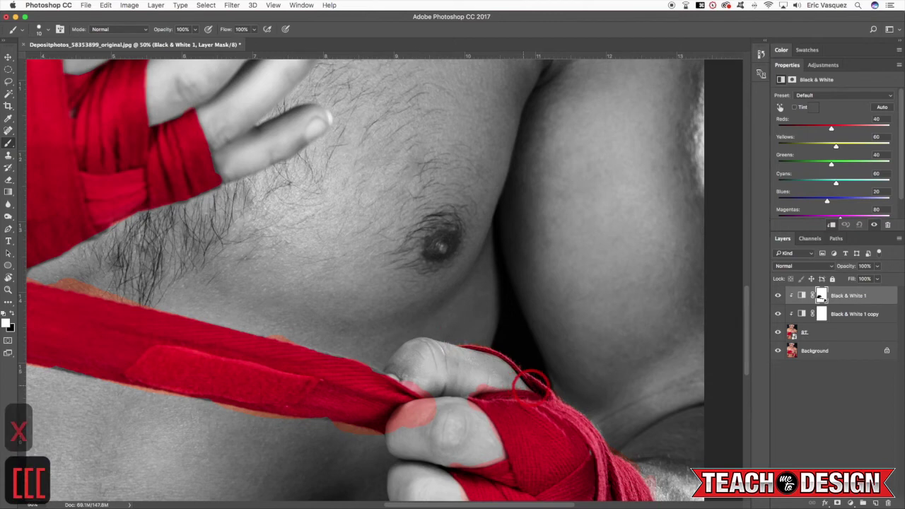
mouse_move(398, 431)
mouse_down()
mouse_move(424, 414)
mouse_move(410, 410)
mouse_up()
key(x)
key(x)
Step: Pan across the painted wraps to review them, then fit the whole image in the window
drag(207, 365, 417, 386)
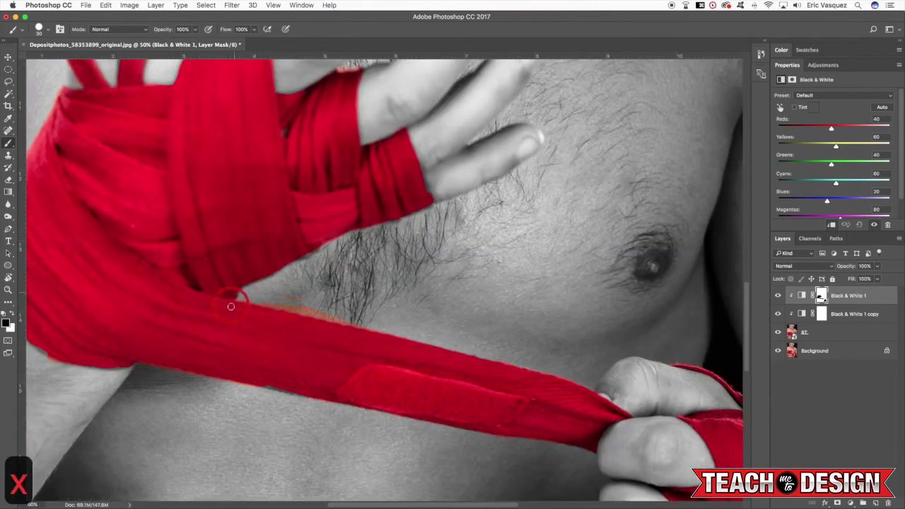
drag(327, 410, 453, 478)
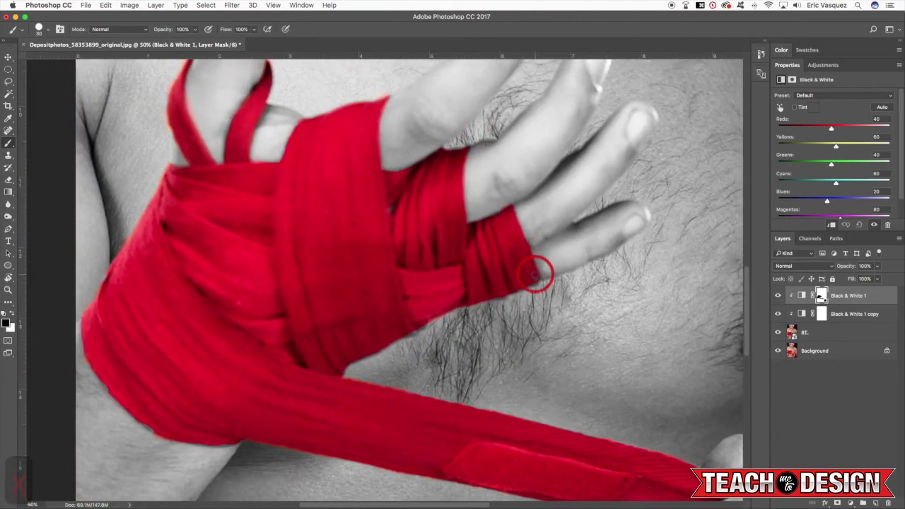
drag(205, 129, 287, 181)
key(v)
key(super+0)
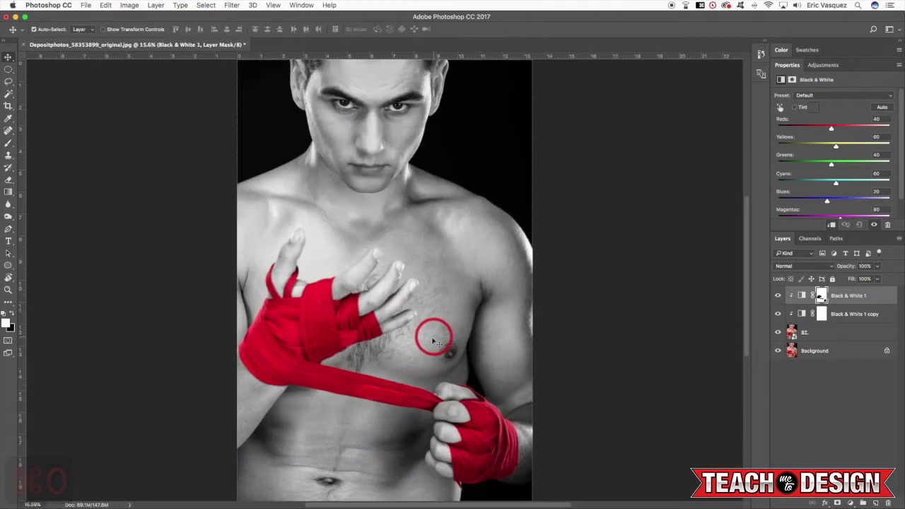
key(v)
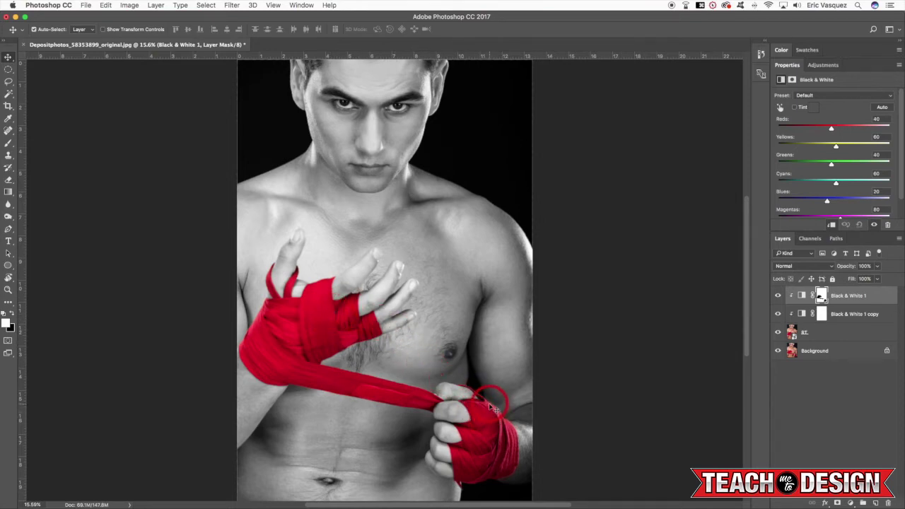
click(778, 297)
click(778, 314)
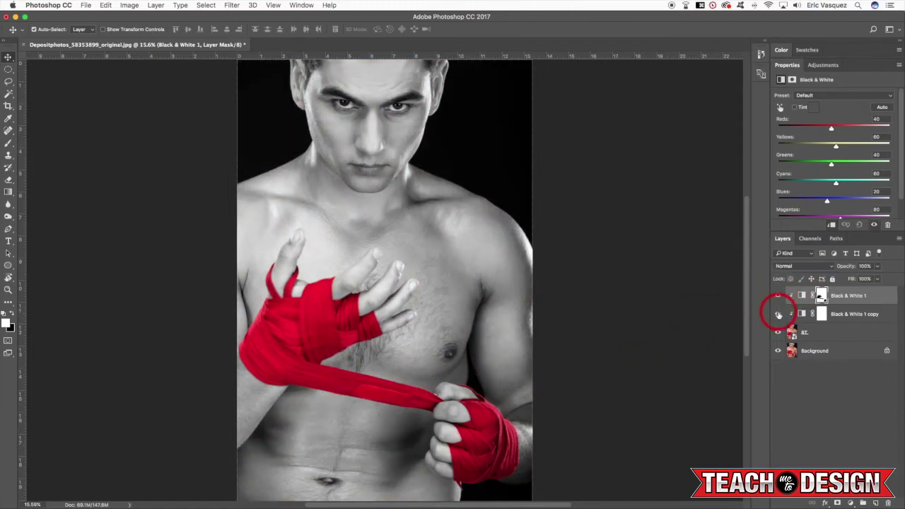
click(778, 296)
key(b)
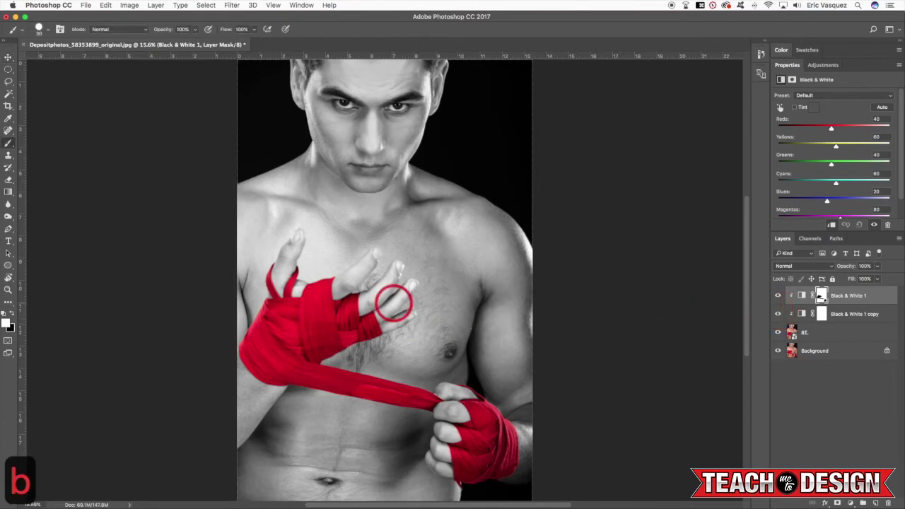
key(bracketright)
key(bracketright)
key(bracketright)
key(bracketright)
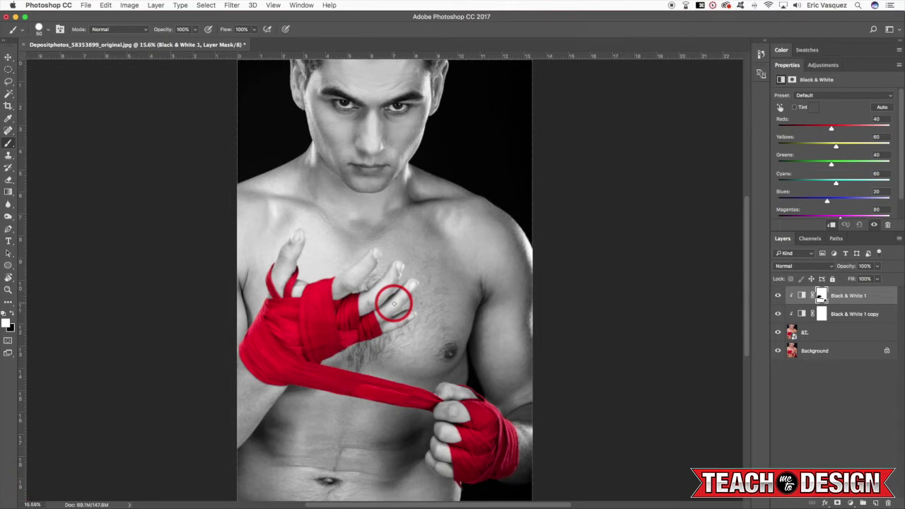
Step: Add a Curves adjustment above RT and bend its curve to change the contrast
click(832, 332)
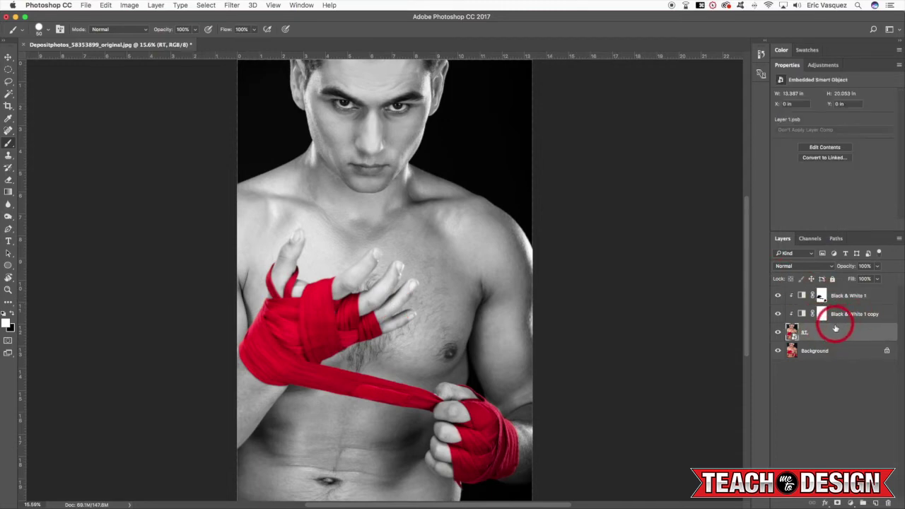
key(super+minus)
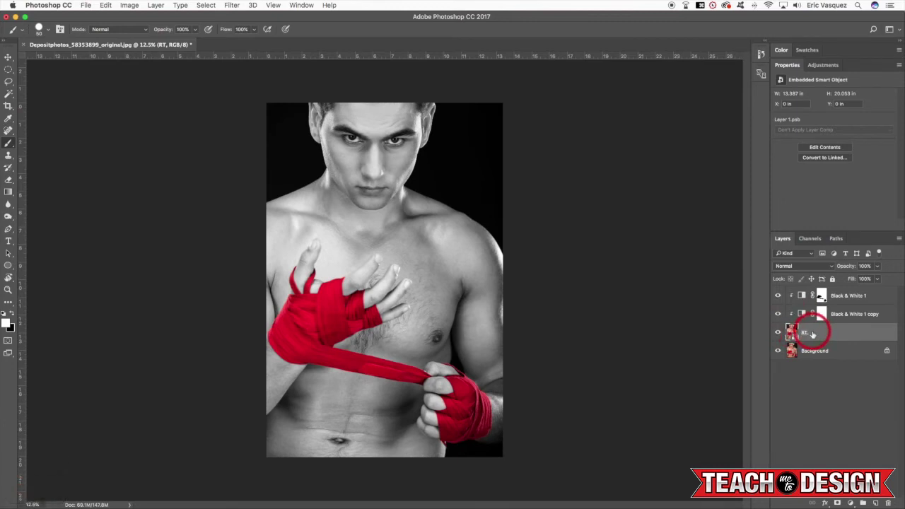
key(v)
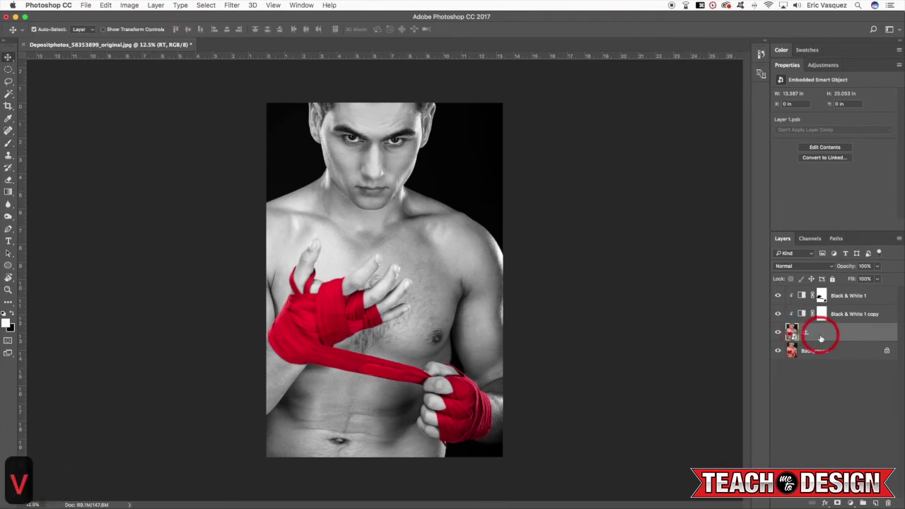
click(852, 503)
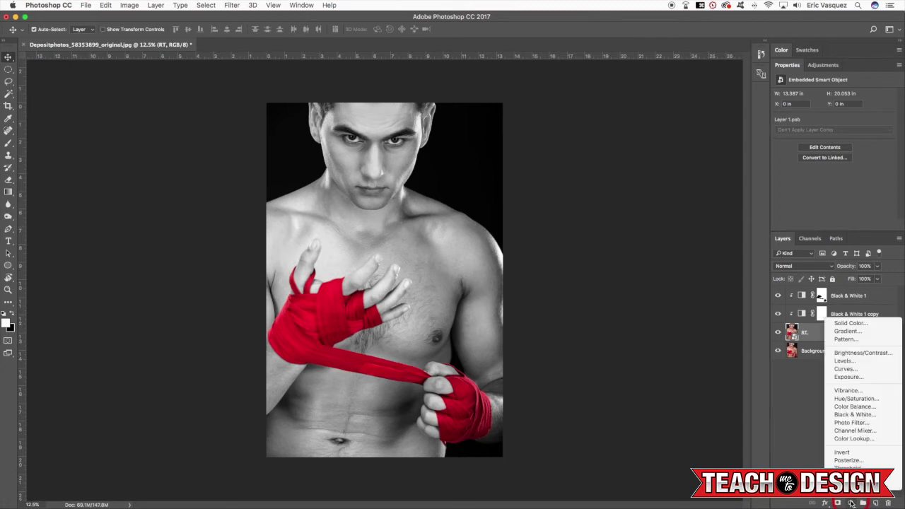
click(849, 368)
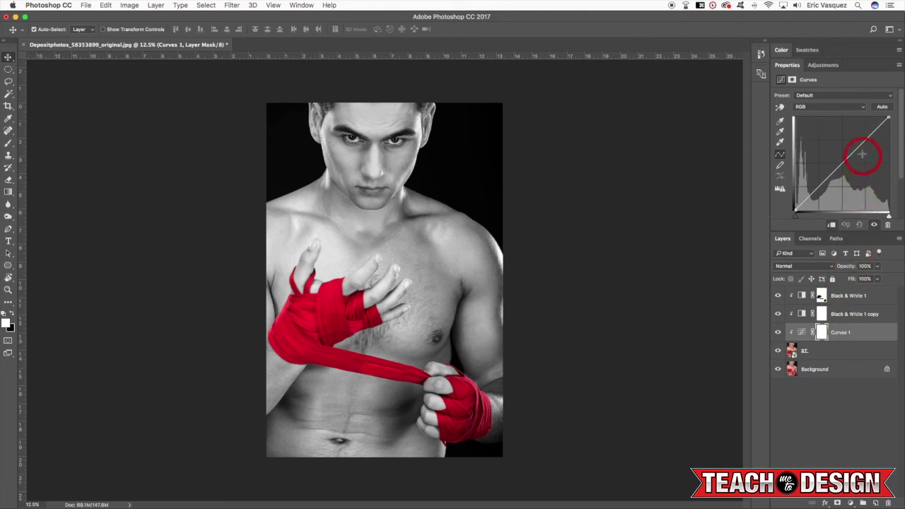
drag(844, 163, 848, 166)
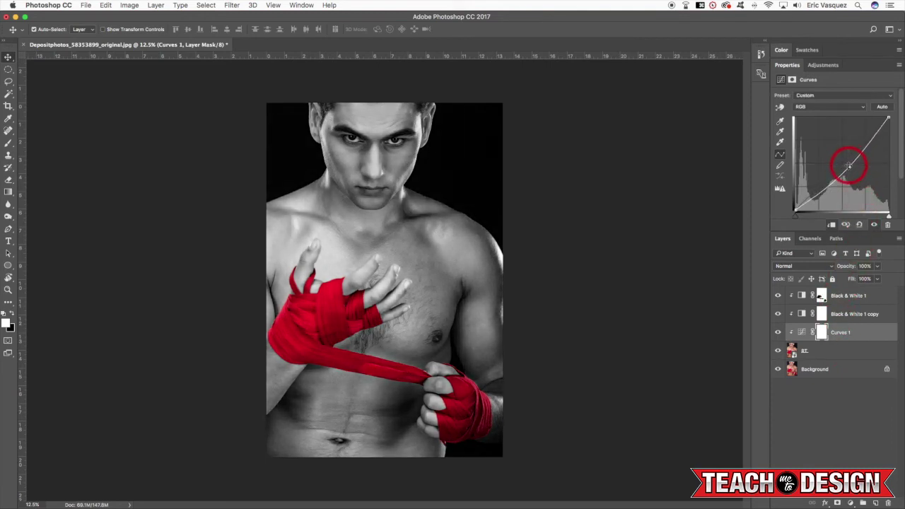
drag(849, 166, 846, 160)
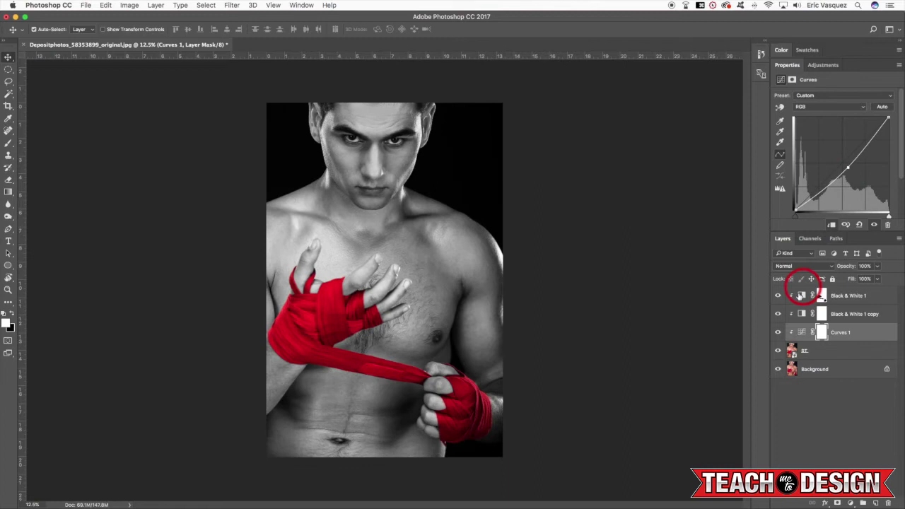
Step: Toggle Curves 1 on and off to compare, then drag it lower in the layer stack
click(779, 332)
click(779, 333)
click(779, 333)
click(779, 332)
click(779, 332)
click(779, 332)
key(v)
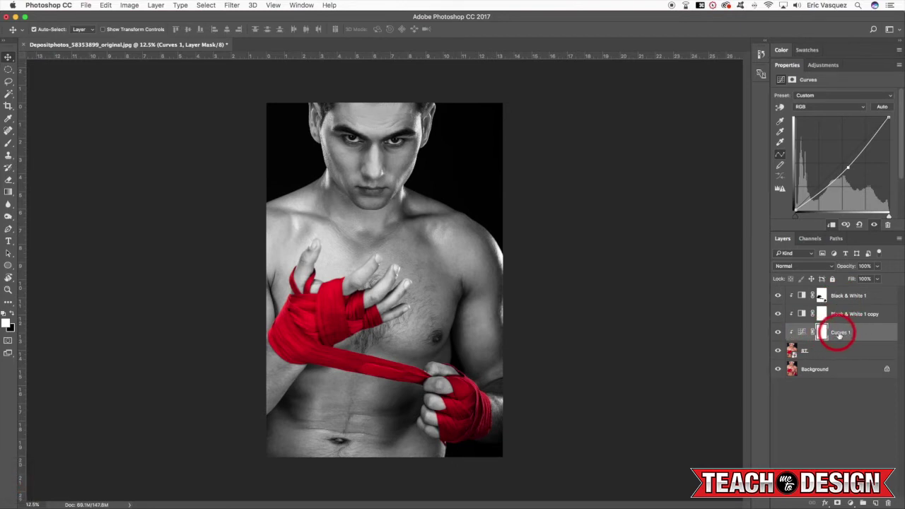
drag(841, 334, 842, 347)
Step: Create a new layer above Black & White 1 and fill it with solid white
click(793, 296)
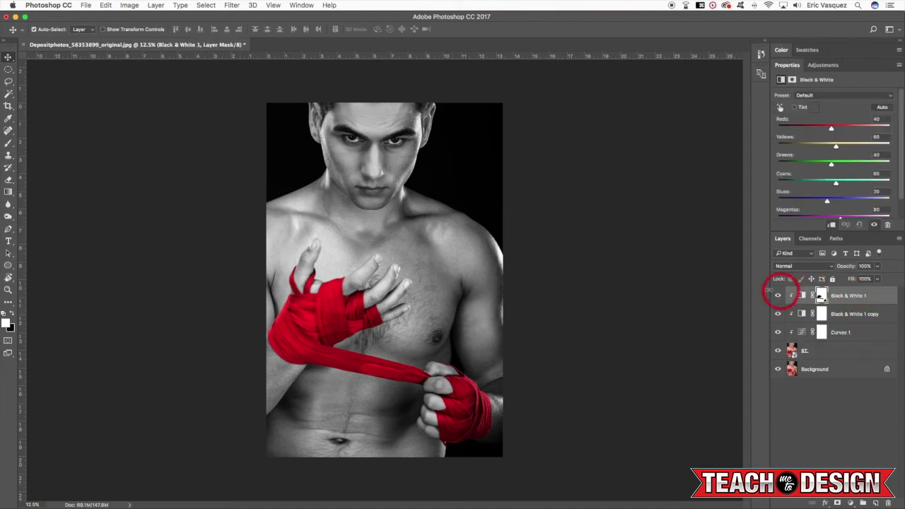
key(alt+shift+super+n)
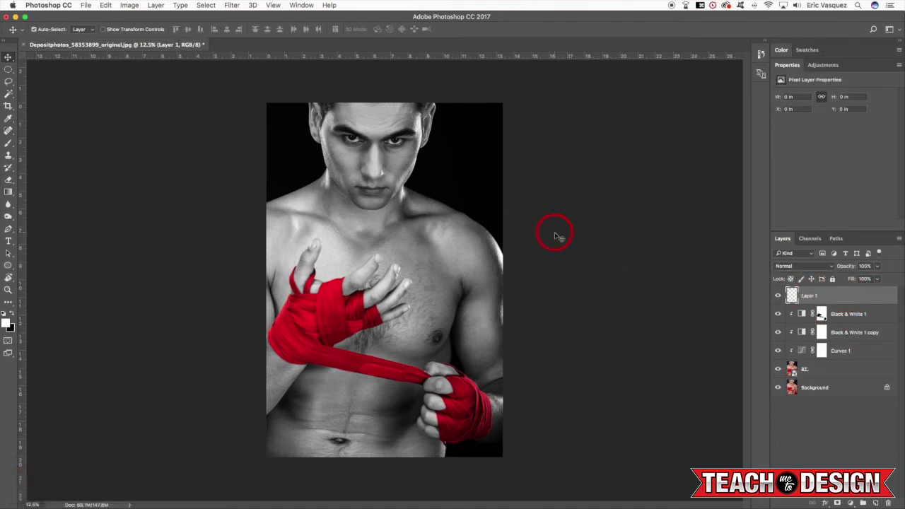
key(d)
key(x)
key(alt+BackSpace)
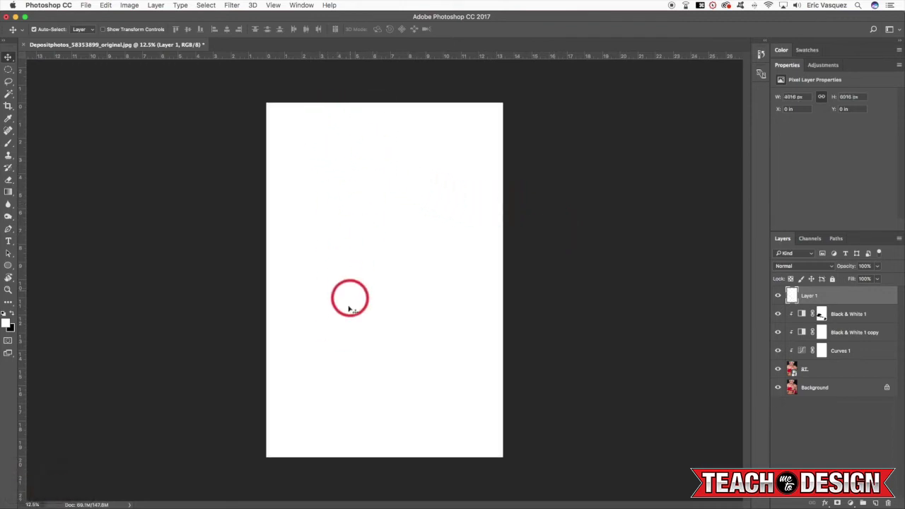
Step: Apply the Filter Gallery's Halftone Pattern with Size 12, Contrast 15 and Line pattern type
click(233, 6)
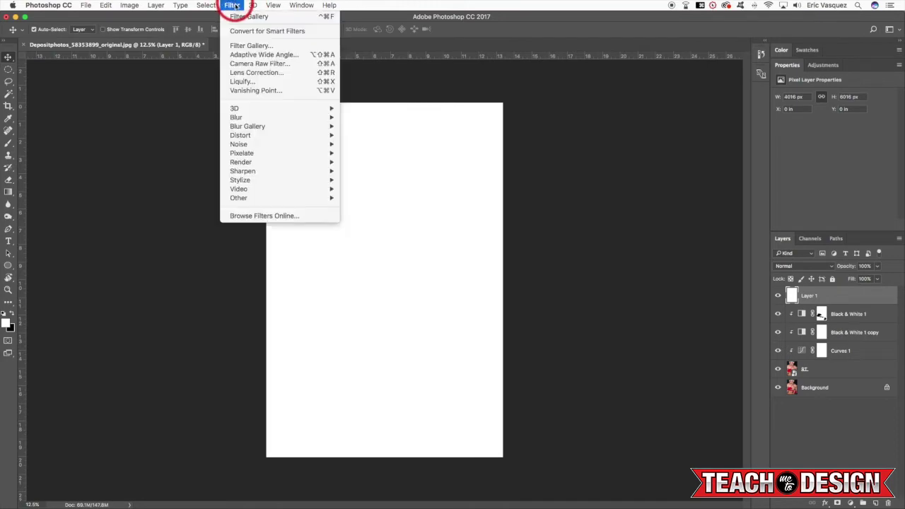
click(354, 78)
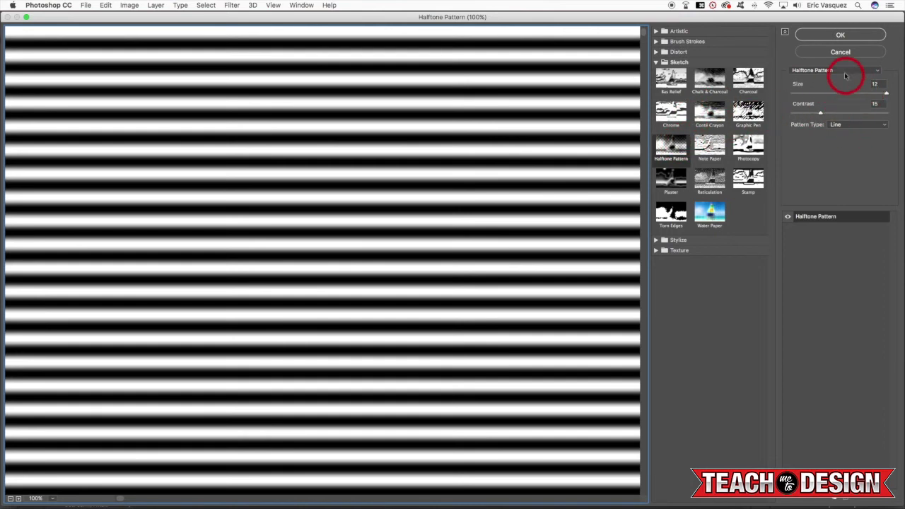
click(840, 35)
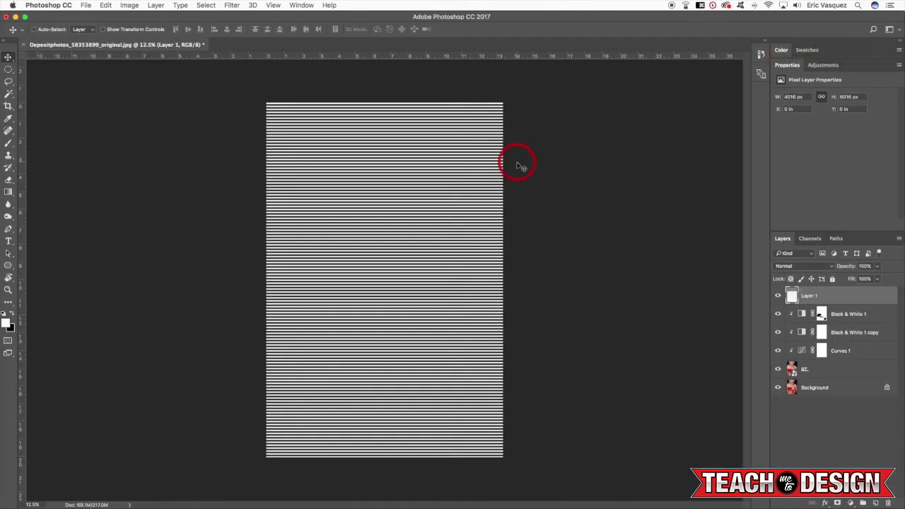
Step: Free-transform the stripe layer taller and wider, to about 483% height, well beyond the canvas
key(super+minus)
key(super+minus)
key(super+minus)
key(super+minus)
key(super+minus)
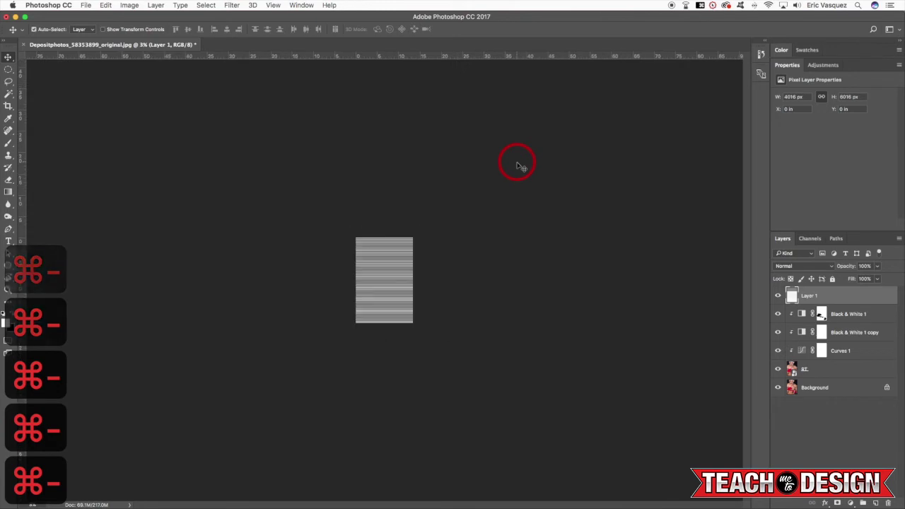
key(v)
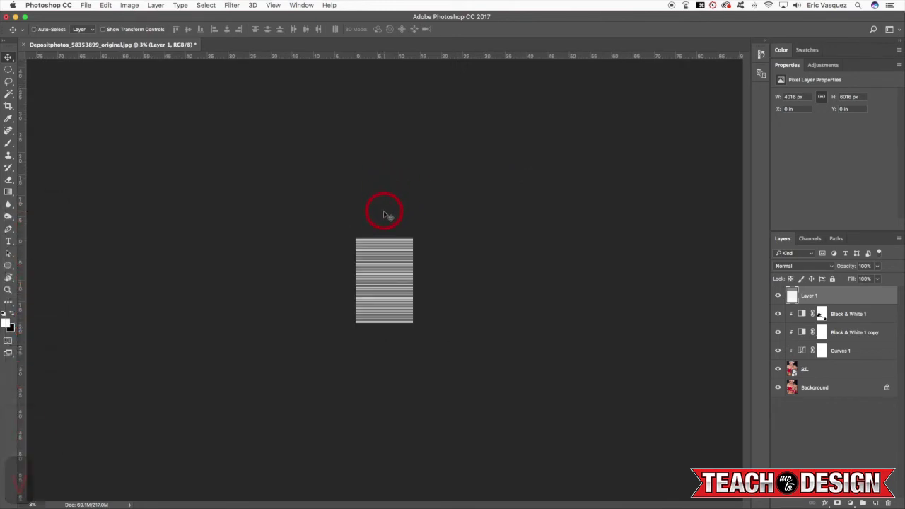
key(super+t)
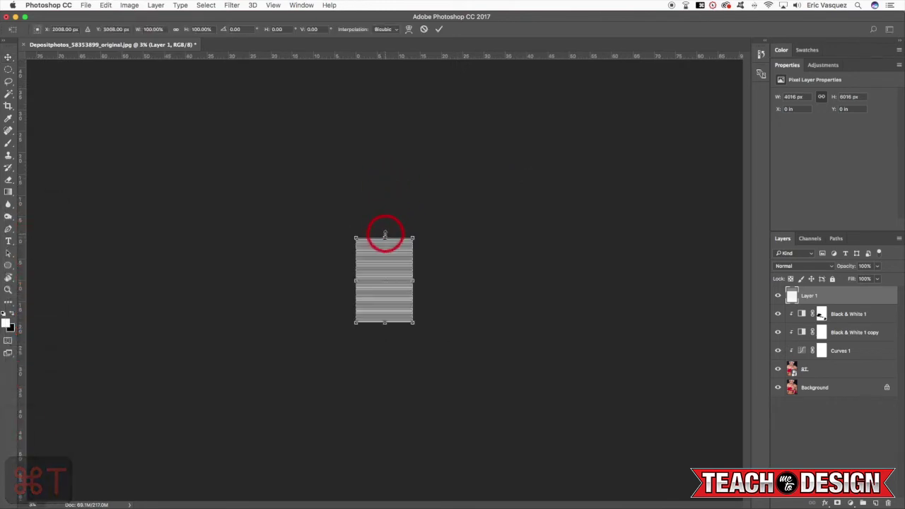
drag(385, 233, 384, 72)
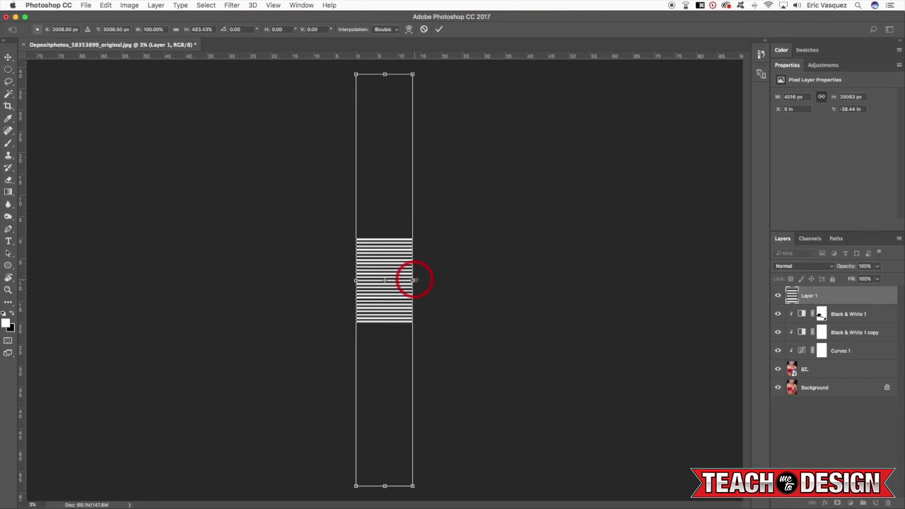
drag(414, 281, 526, 283)
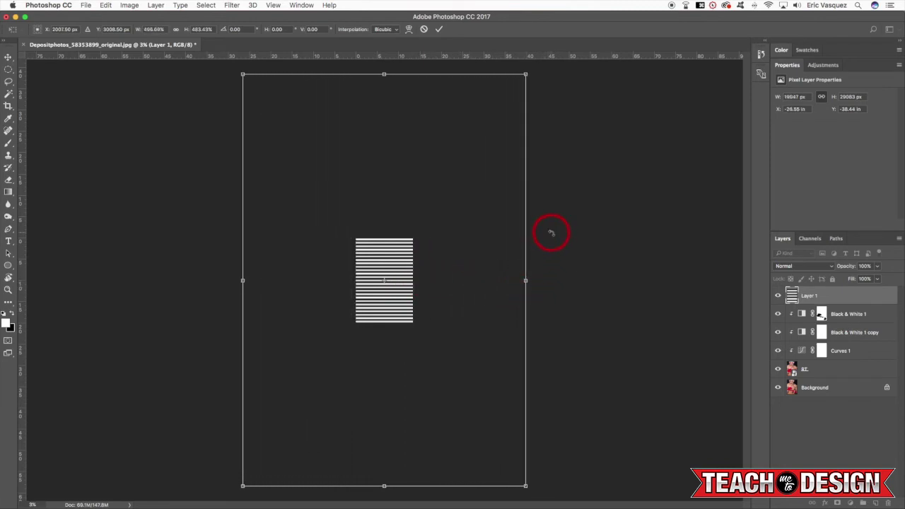
key(Return)
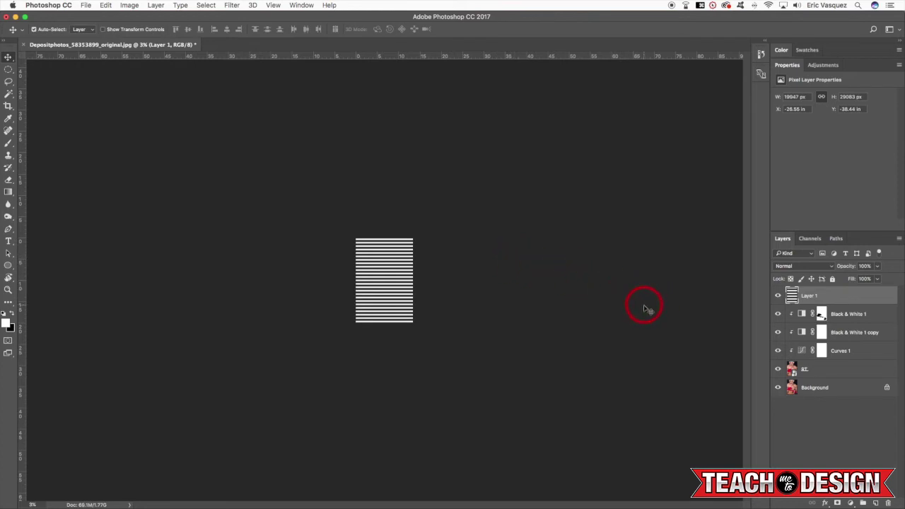
Step: Trim the stripe layer to the canvas with an applied layer mask, then set it to Multiply
key(super+a)
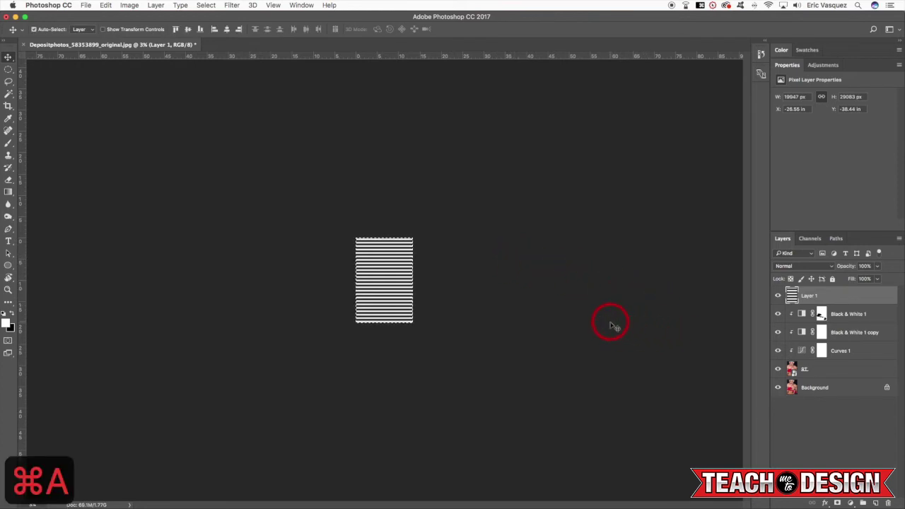
key(super+equal)
key(super+equal)
key(super+equal)
key(super+equal)
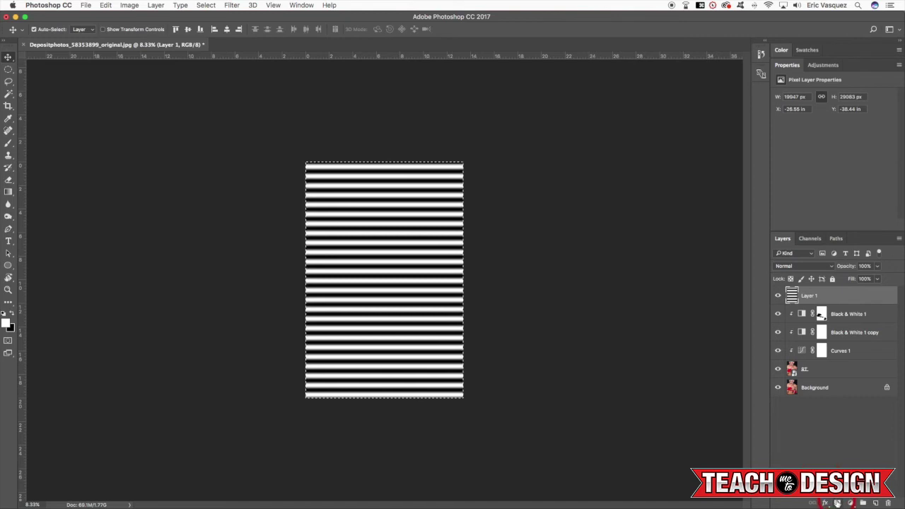
click(838, 503)
click(811, 295)
right_click(811, 296)
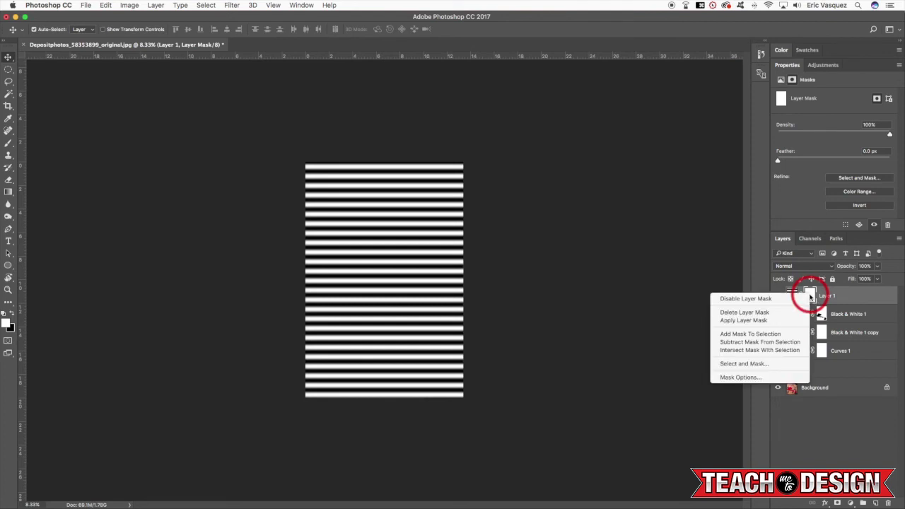
click(776, 321)
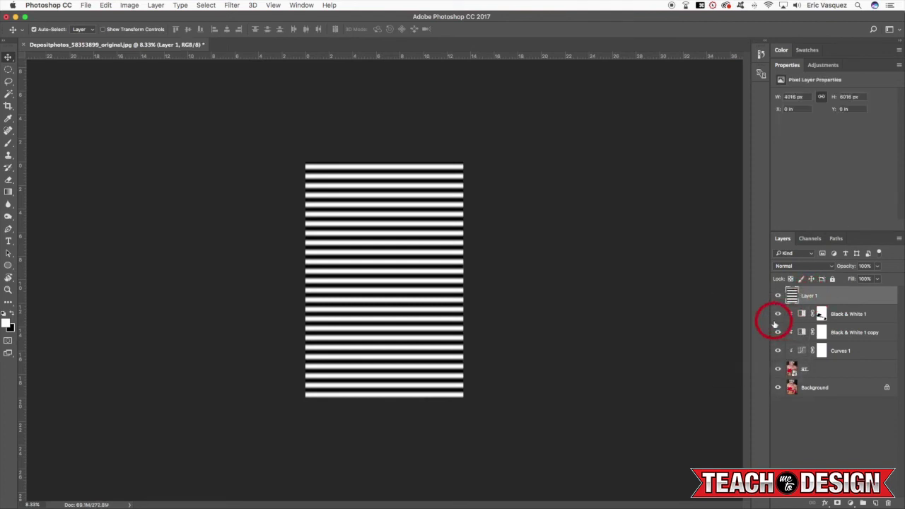
click(799, 266)
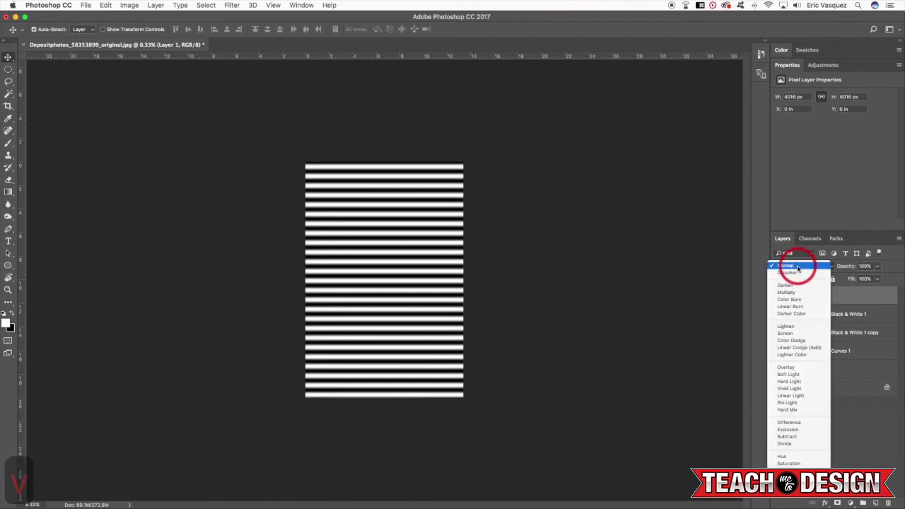
click(786, 292)
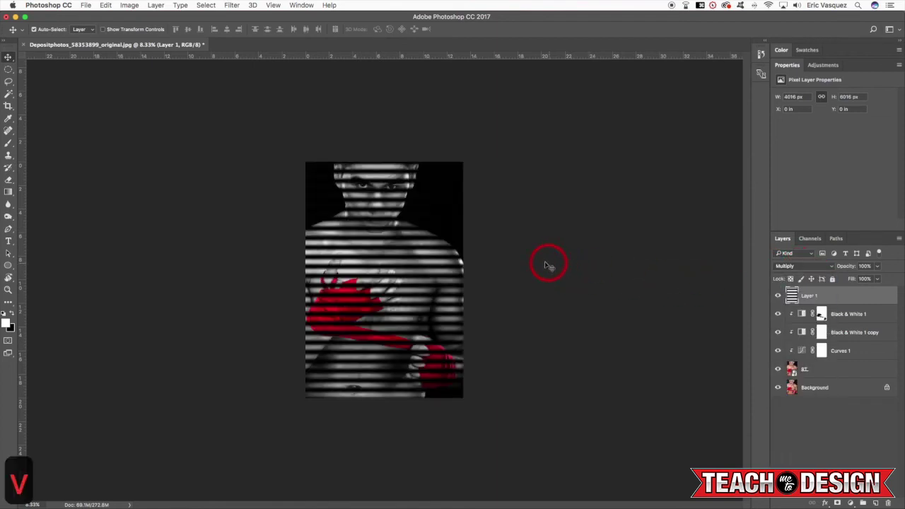
Step: Rotate the stripe layer about 24° and enlarge it to roughly 444% by 326%
key(super+t)
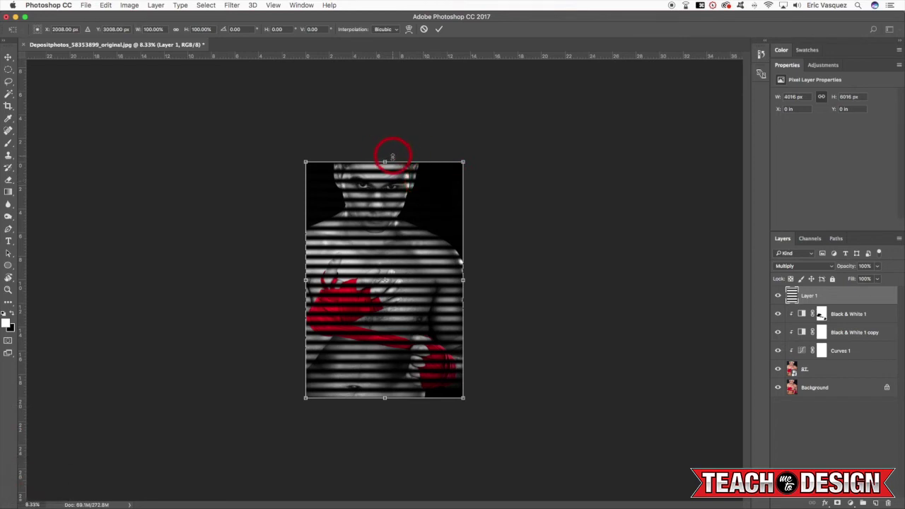
drag(386, 161, 388, 92)
drag(386, 74, 398, 1)
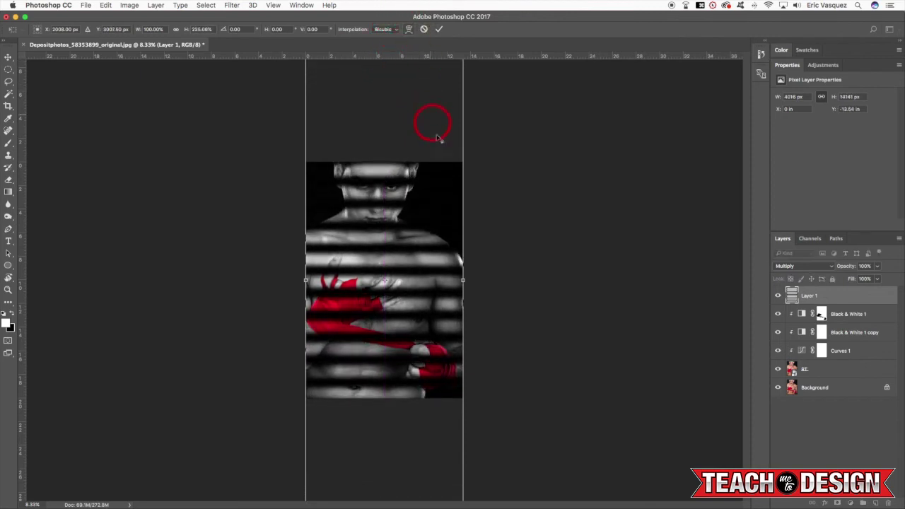
drag(463, 280, 637, 280)
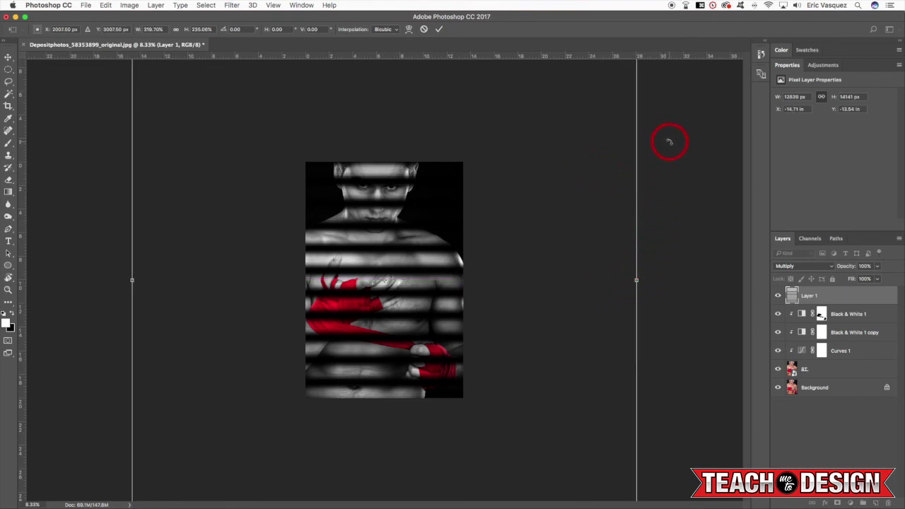
drag(670, 148, 663, 277)
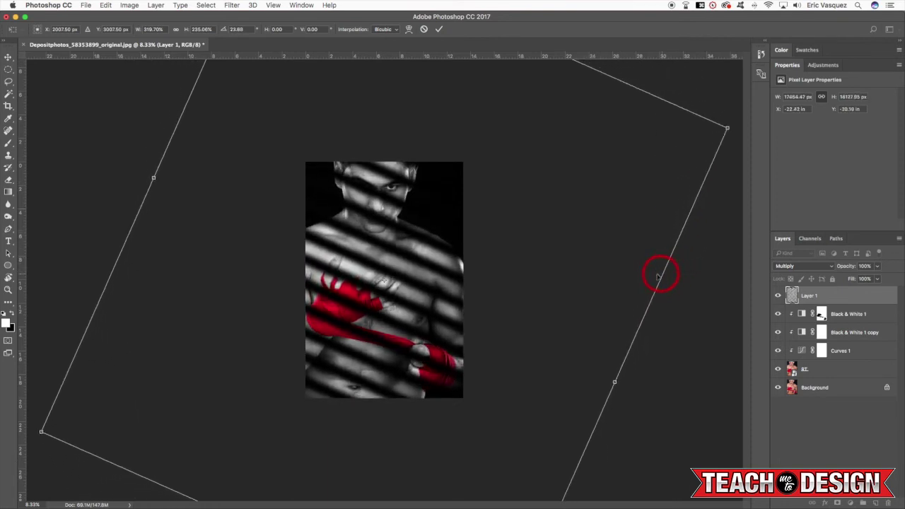
key(super+minus)
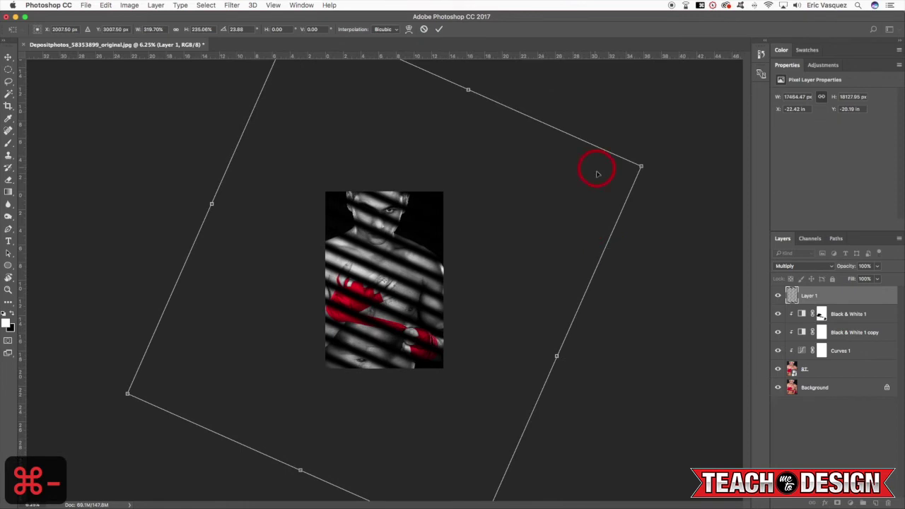
drag(643, 166, 741, 122)
key(Return)
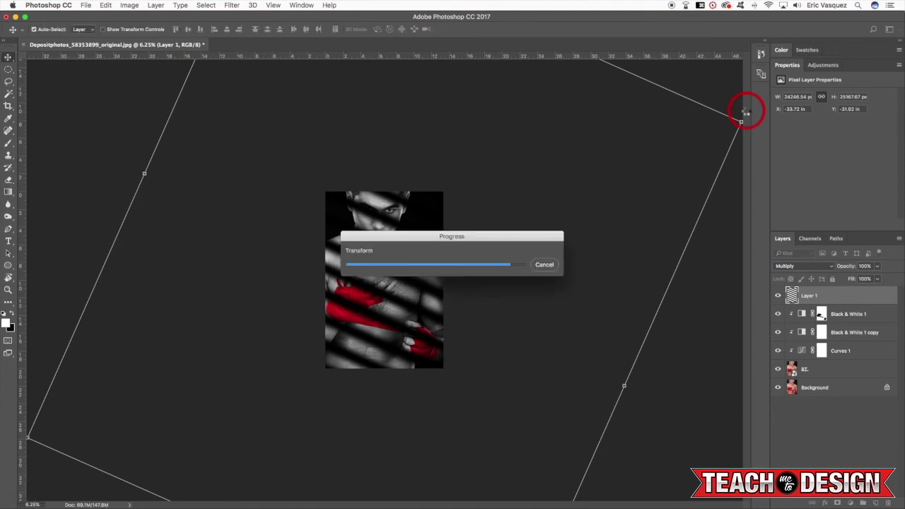
Step: Set the stripe layer to 60% opacity and toggle its visibility to compare
key(super+equal)
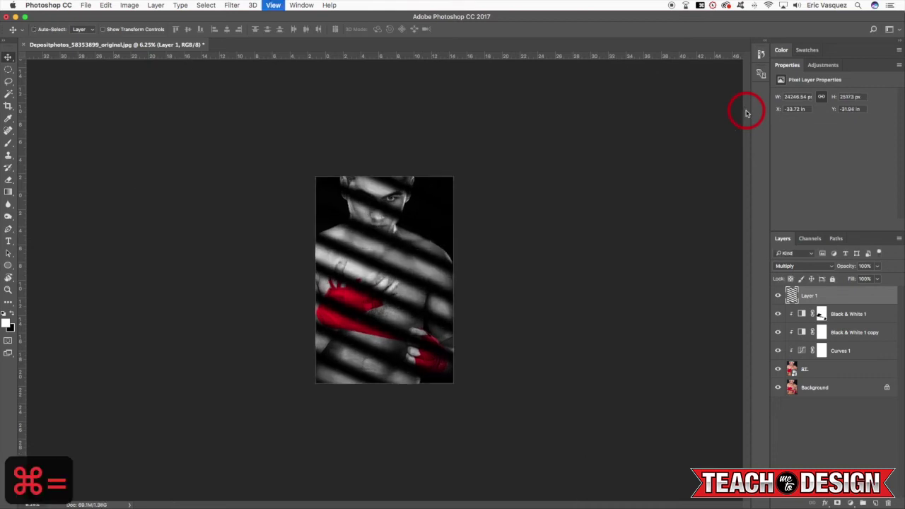
key(6)
key(super+equal)
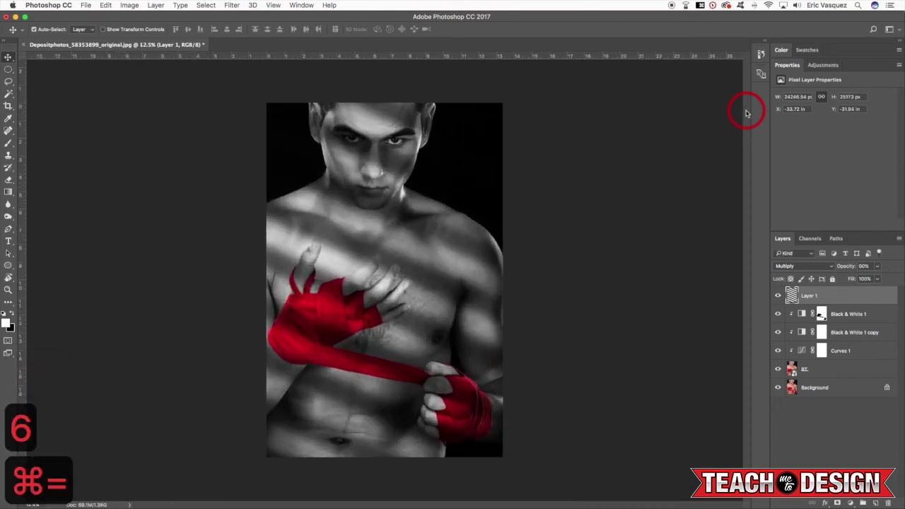
key(v)
click(778, 295)
click(779, 295)
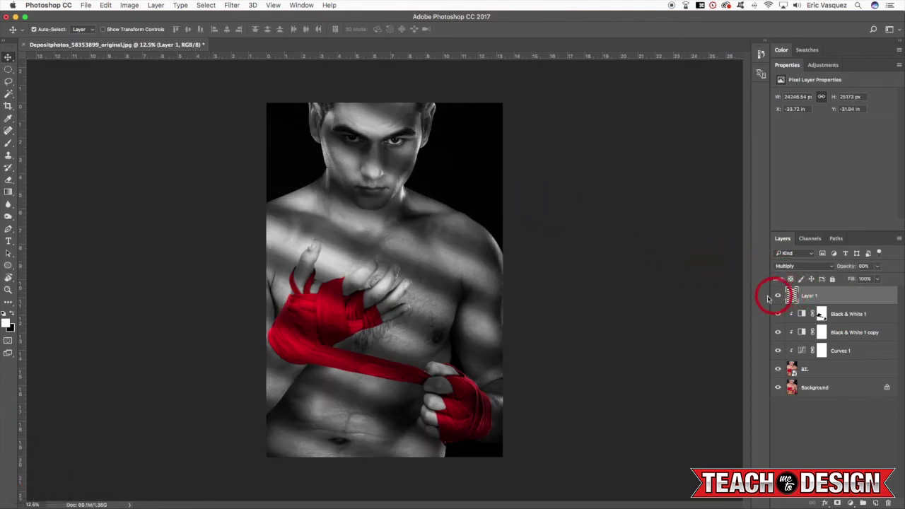
Step: Rename the stripe layer SHADOW and add a new empty layer above it
double_click(808, 295)
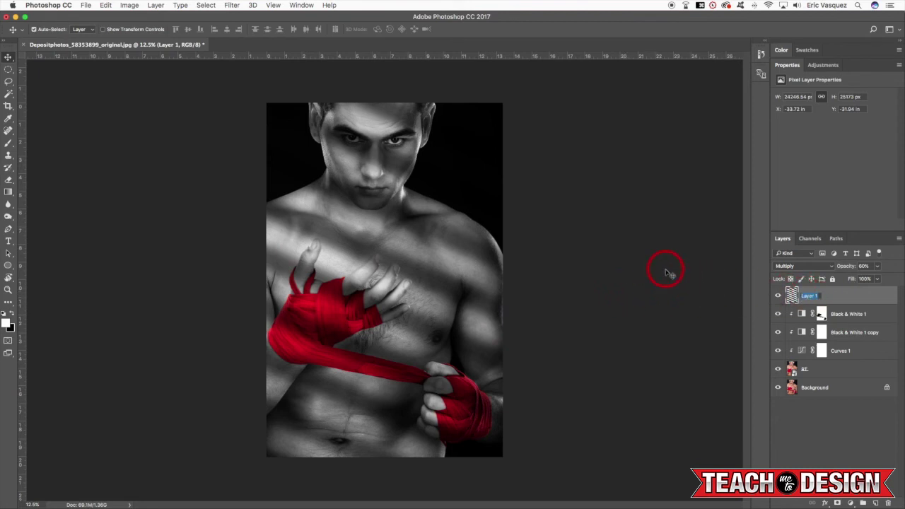
text(SHADOW)
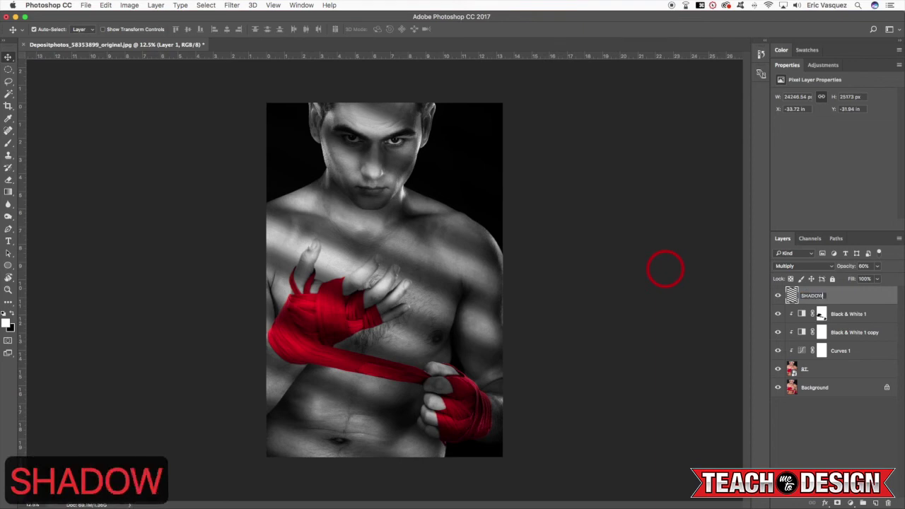
key(Return)
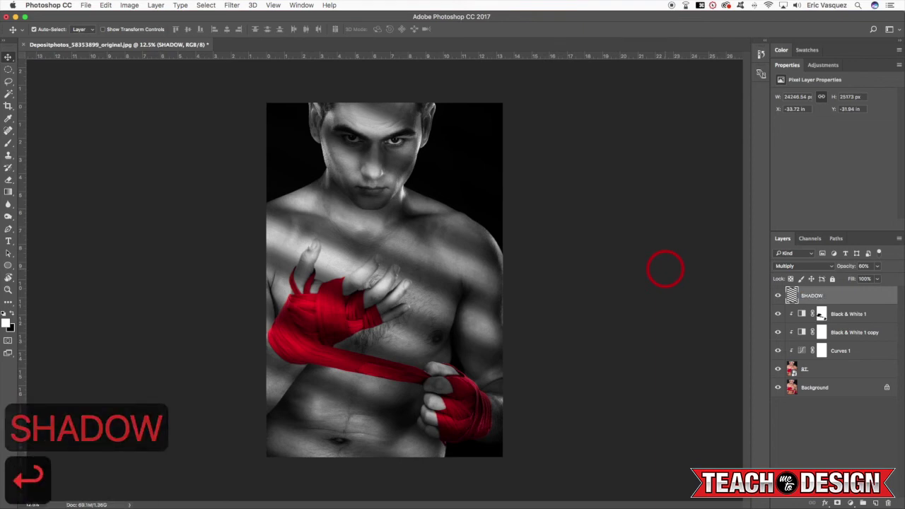
key(alt+shift+super+n)
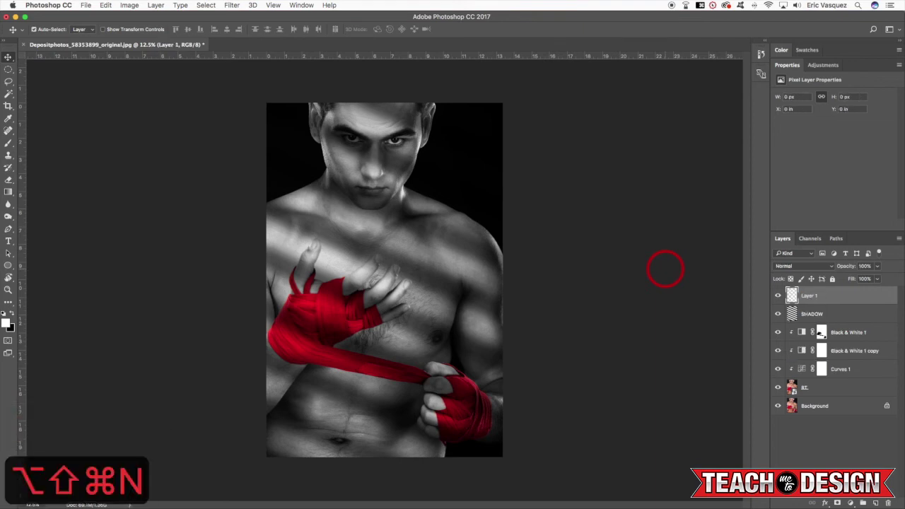
Step: Fill the new layer with black and add 400% monochromatic Gaussian noise
key(x)
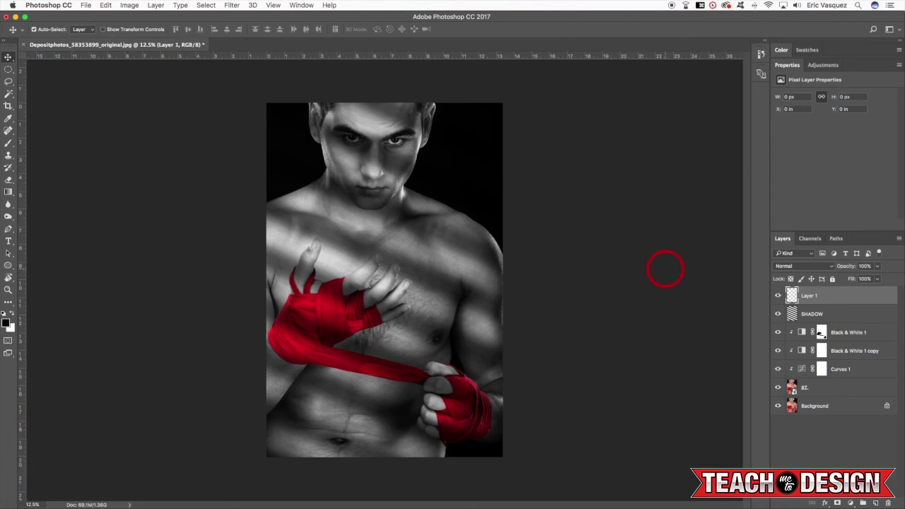
key(alt+BackSpace)
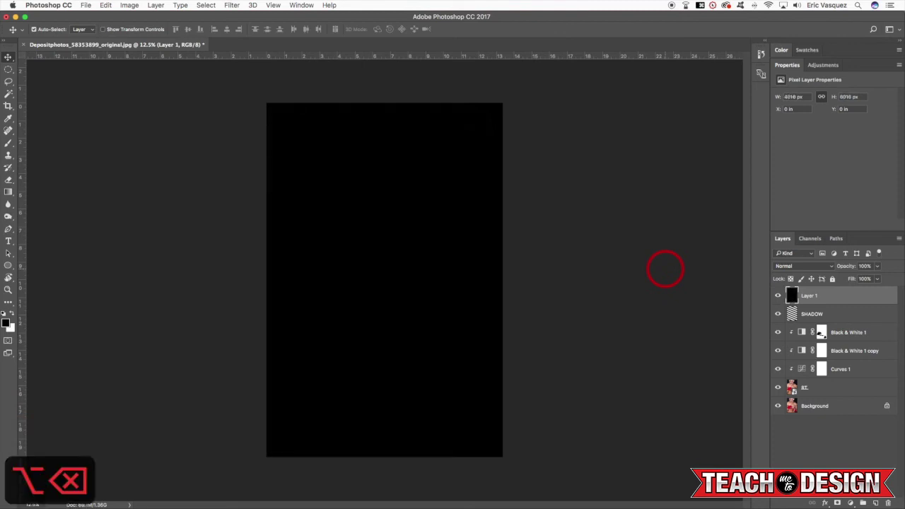
click(233, 5)
mouse_move(268, 146)
click(365, 146)
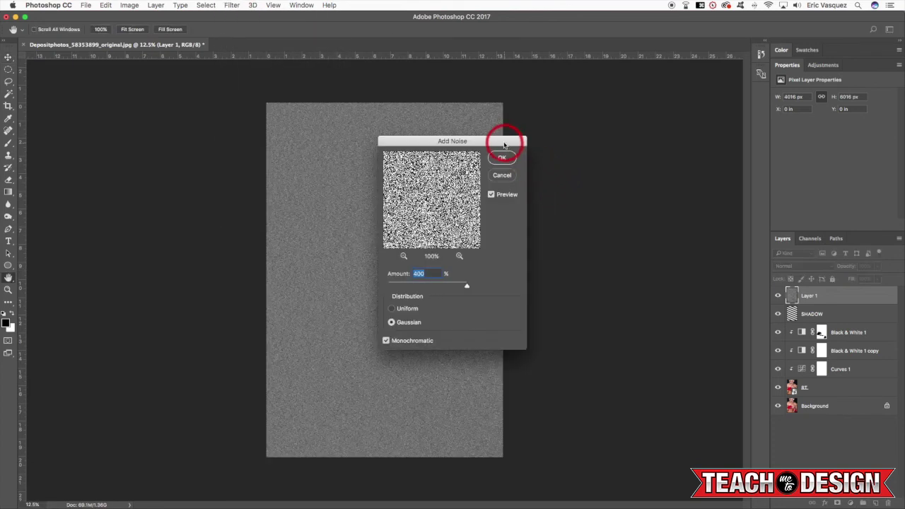
drag(510, 138, 633, 149)
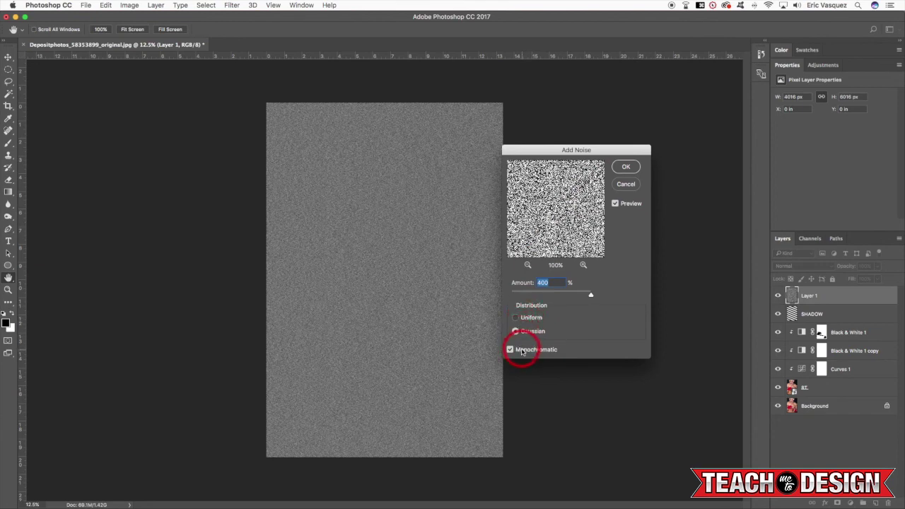
click(625, 170)
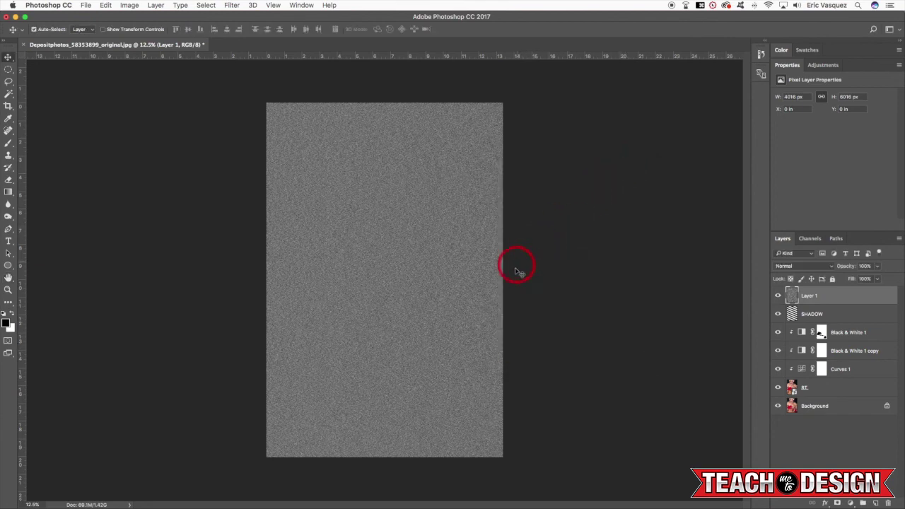
Step: Blend the noise layer in Soft Light at 20% opacity
key(v)
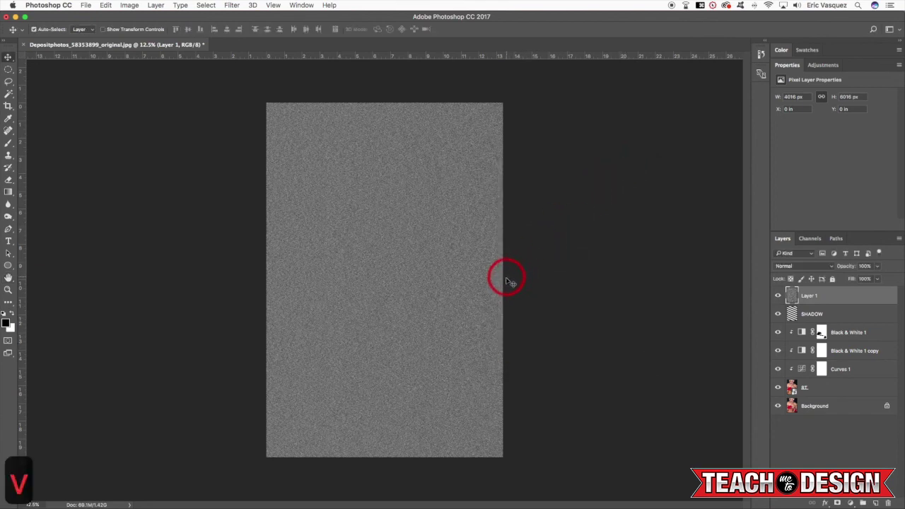
click(785, 266)
click(784, 367)
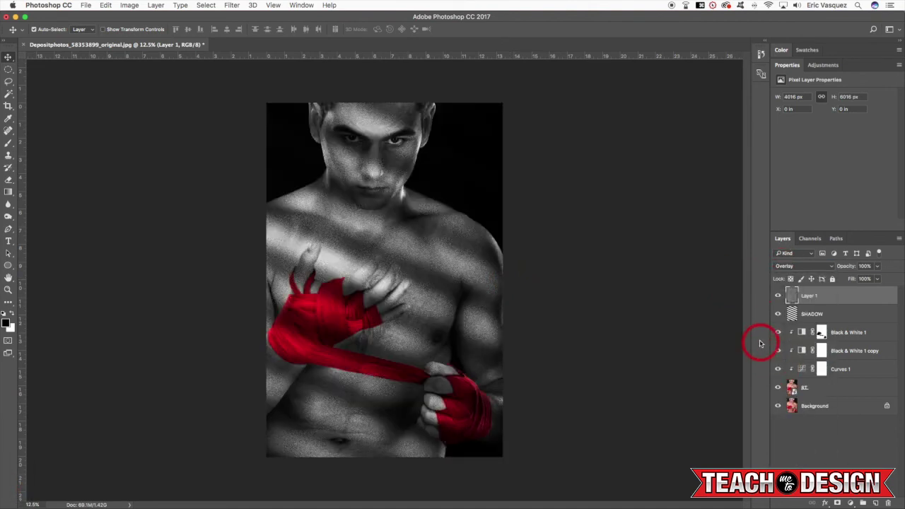
click(792, 267)
click(791, 272)
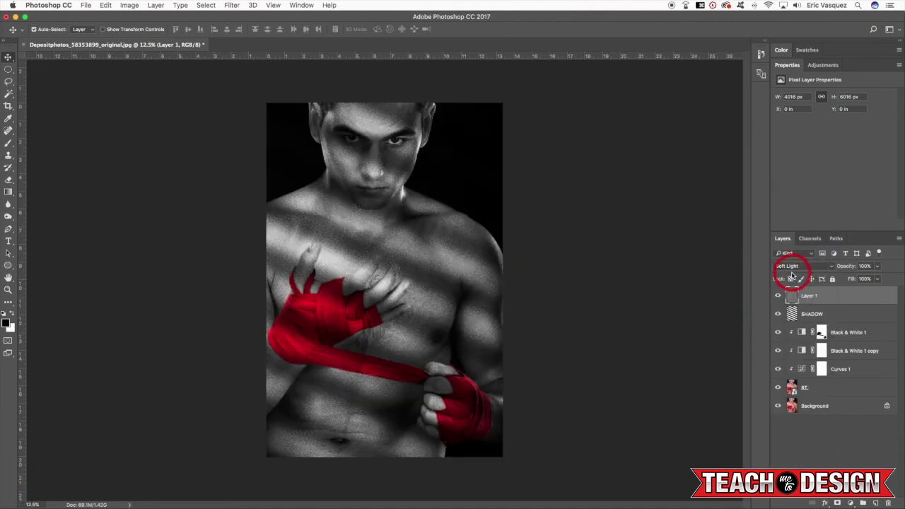
key(v)
key(3)
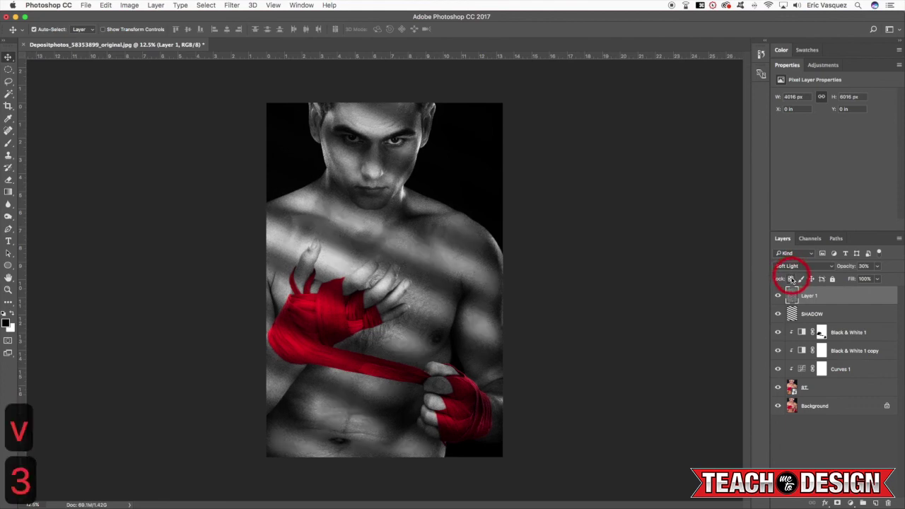
key(2)
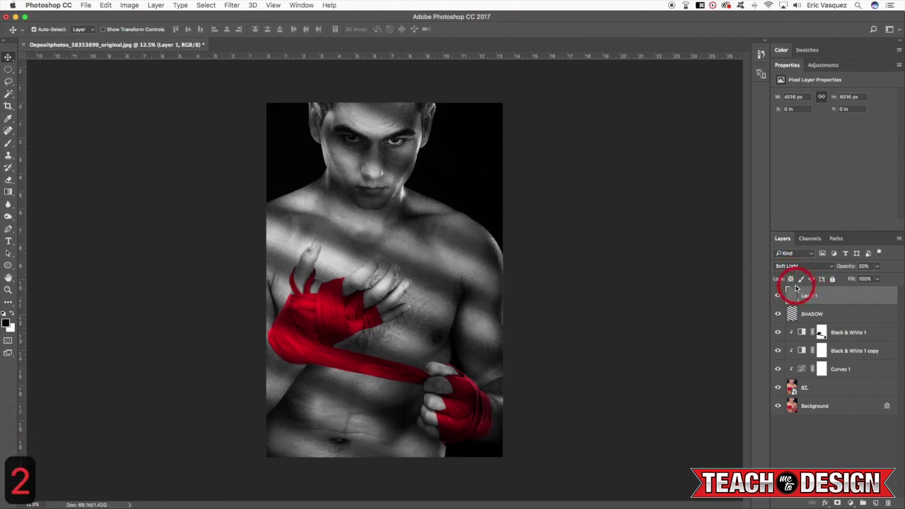
Step: Rename the noise layer NOISE and select all layers from NOISE down to BT
click(820, 316)
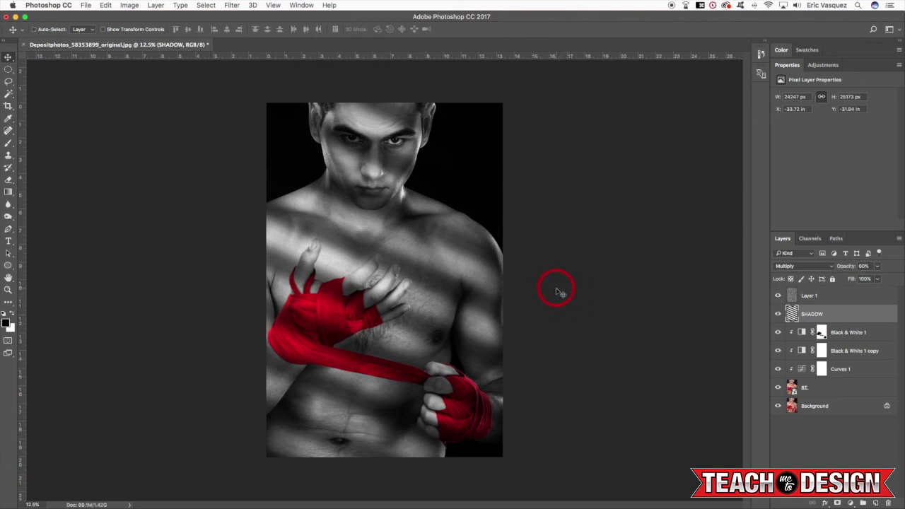
key(super+0)
key(super+minus)
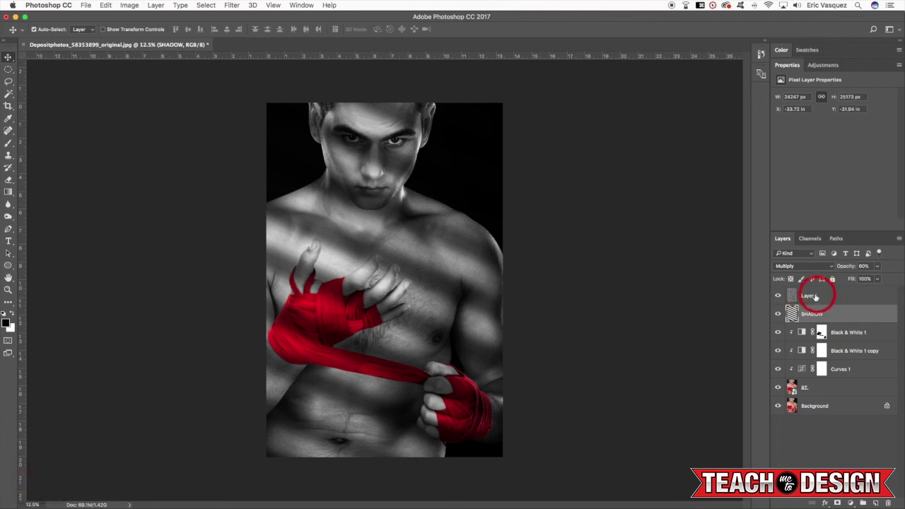
double_click(814, 296)
text(NOISE)
key(Return)
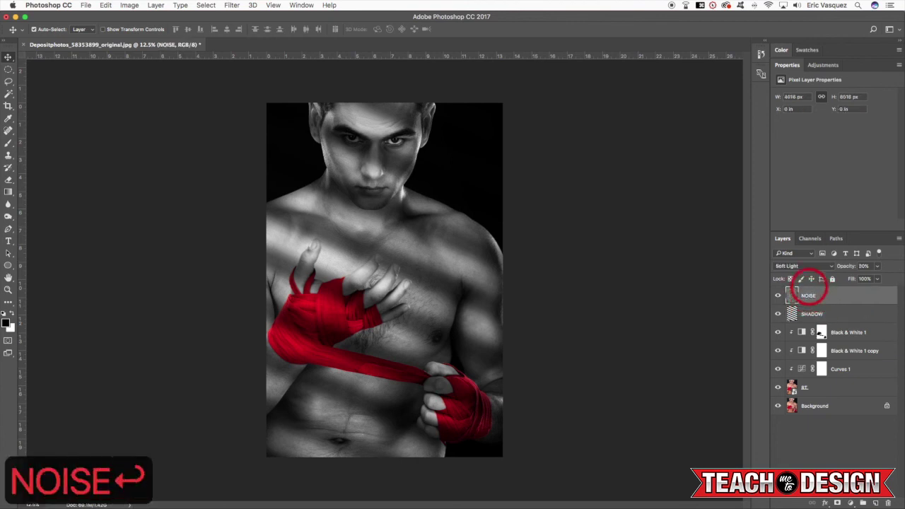
shift+click(826, 386)
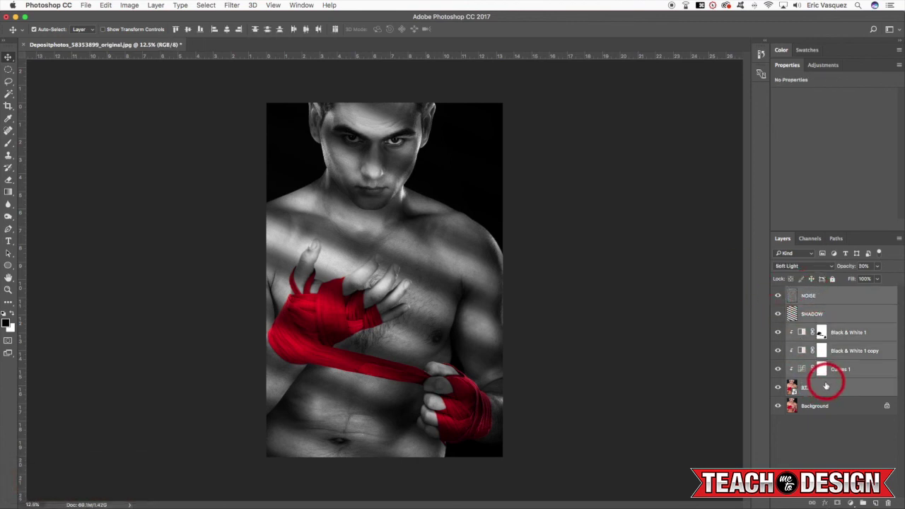
Step: Group the selected effect layers and name the group FX
key(super+g)
double_click(812, 291)
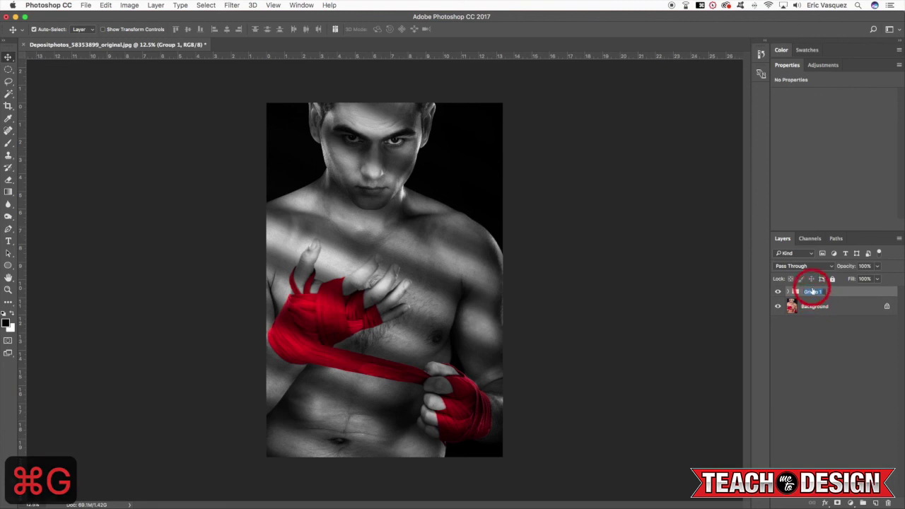
text(E)
key(BackSpace)
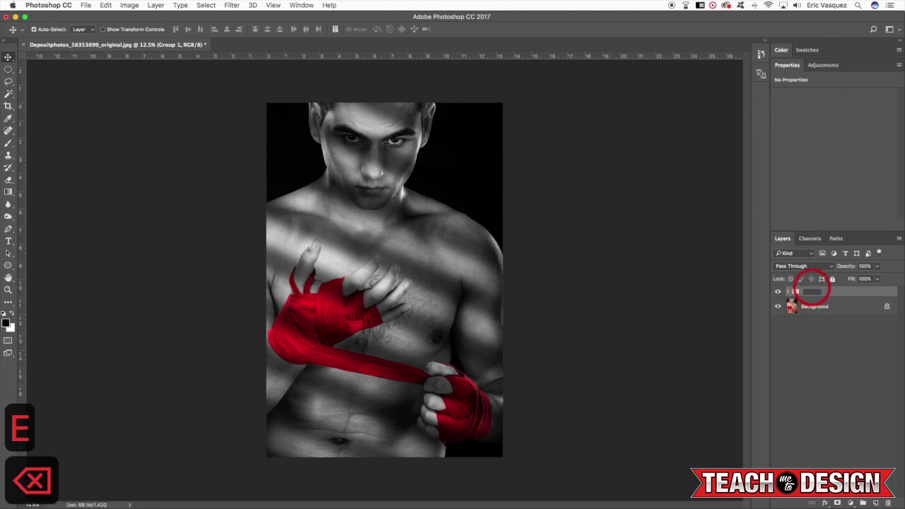
text(FX)
key(Return)
Step: Toggle the FX group's visibility to compare the effects against the original portrait
click(779, 291)
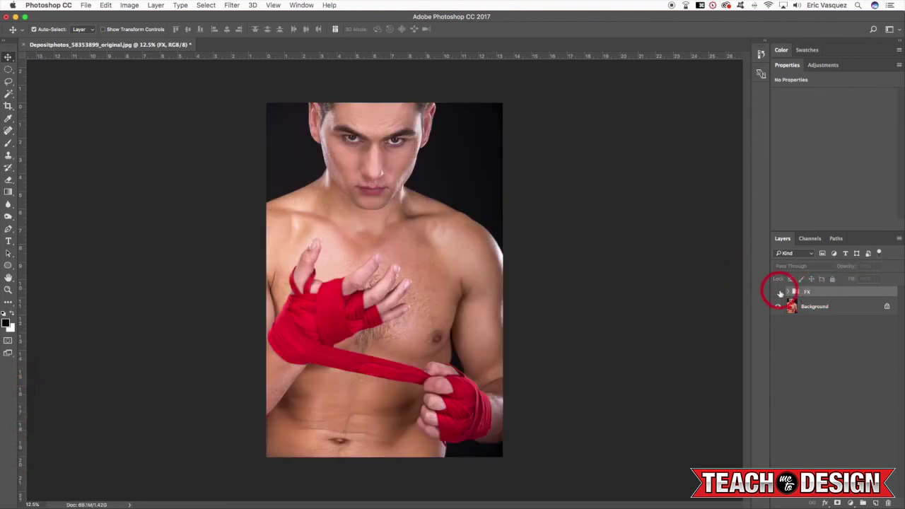
click(779, 291)
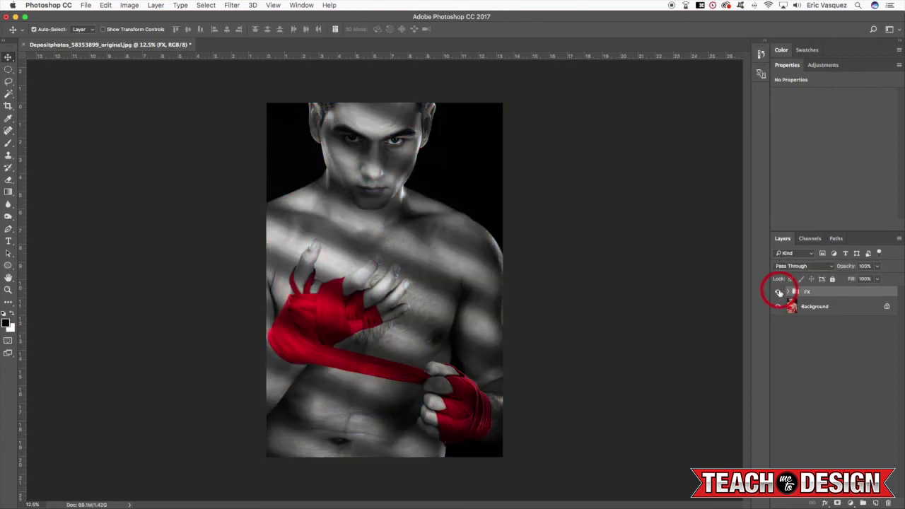
click(779, 291)
click(779, 292)
click(778, 292)
click(779, 291)
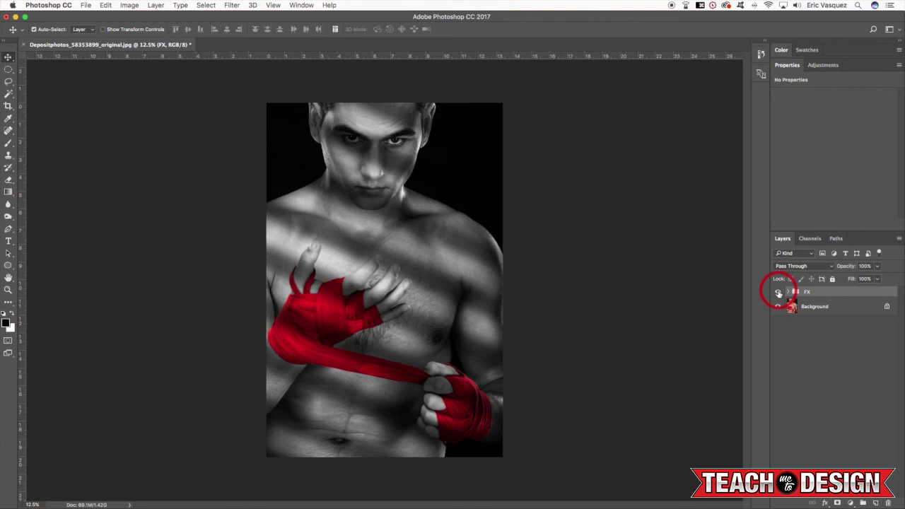